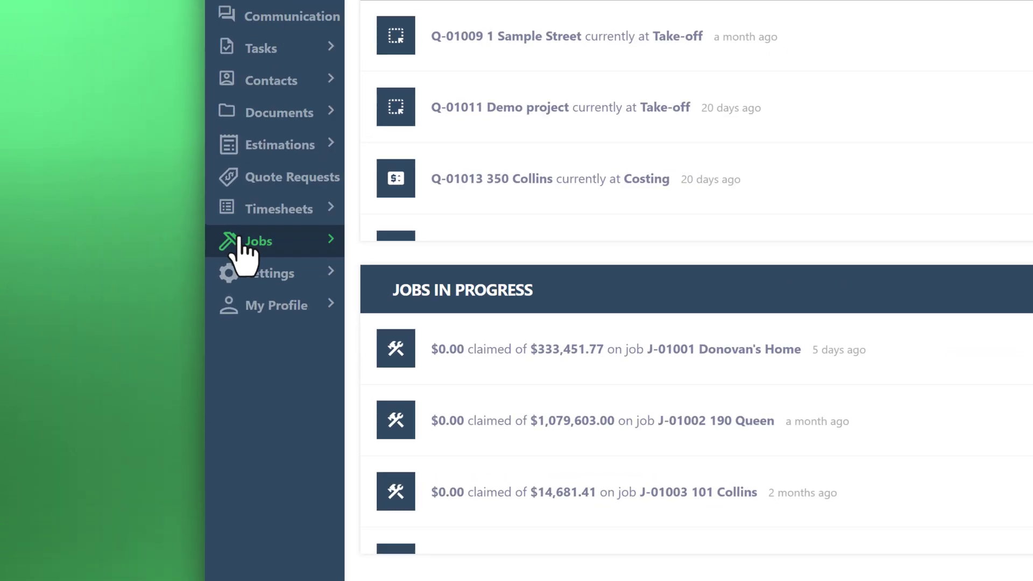
# Open the East Perth House job from the Jobs list.
pyautogui.click(47, 220)
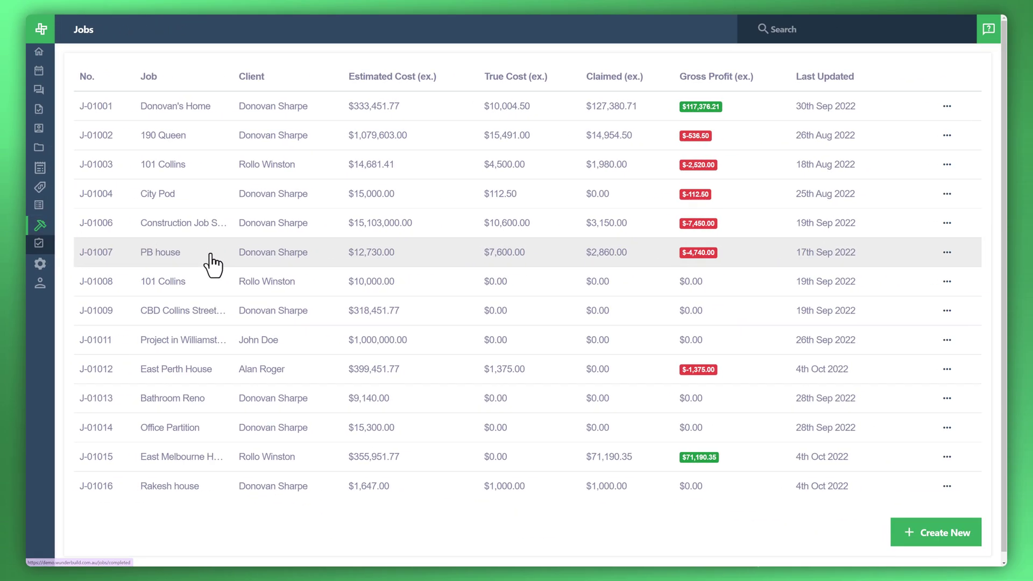
pyautogui.click(213, 370)
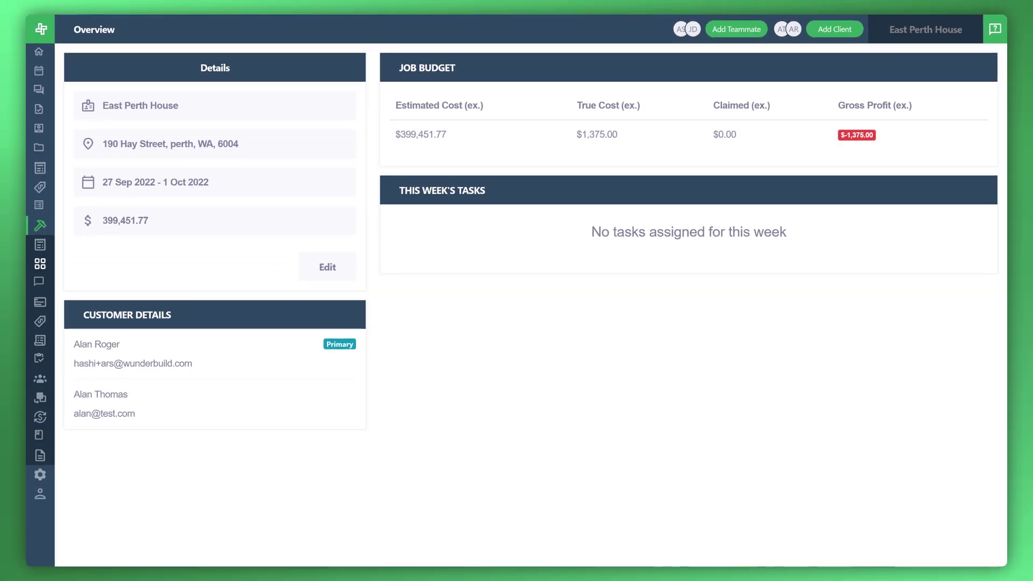
# In Costing, select Concrete's footings concrete, concrete pump and Prep and Install P/A/A 4 hrs lines.
pyautogui.moveTo(30, 241)
pyautogui.click(68, 321)
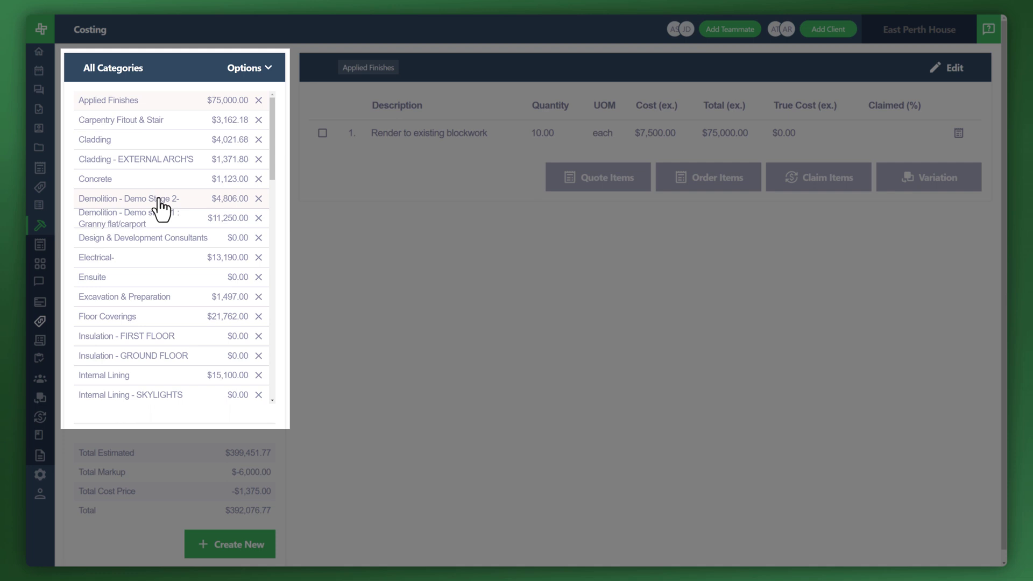
pyautogui.click(150, 179)
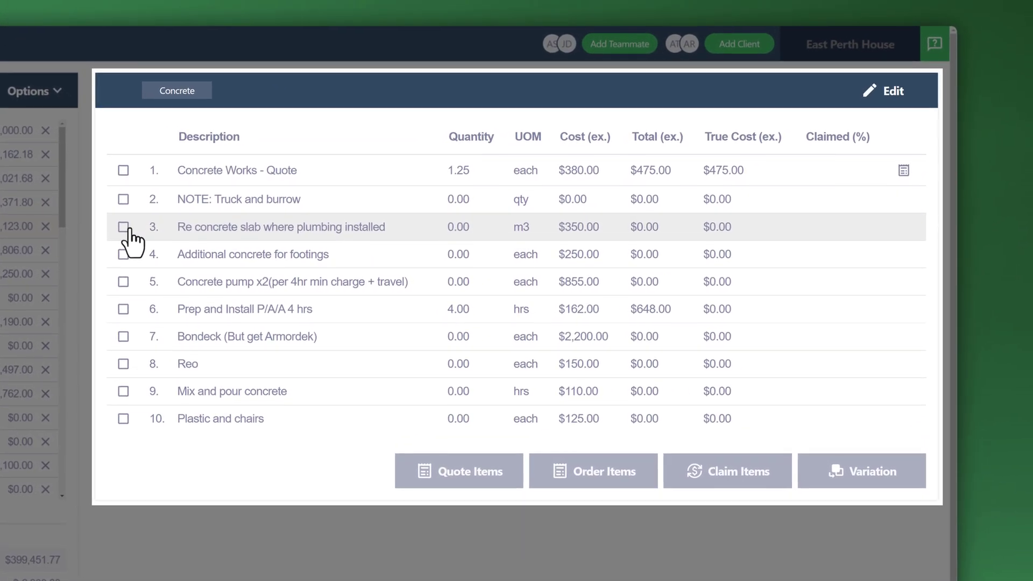
pyautogui.click(123, 254)
pyautogui.click(123, 281)
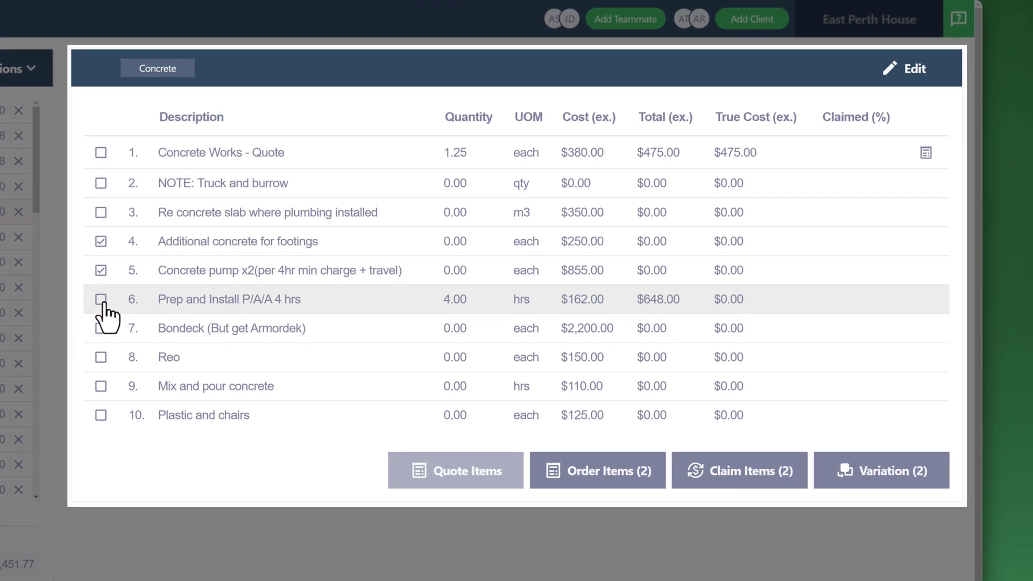
pyautogui.click(101, 300)
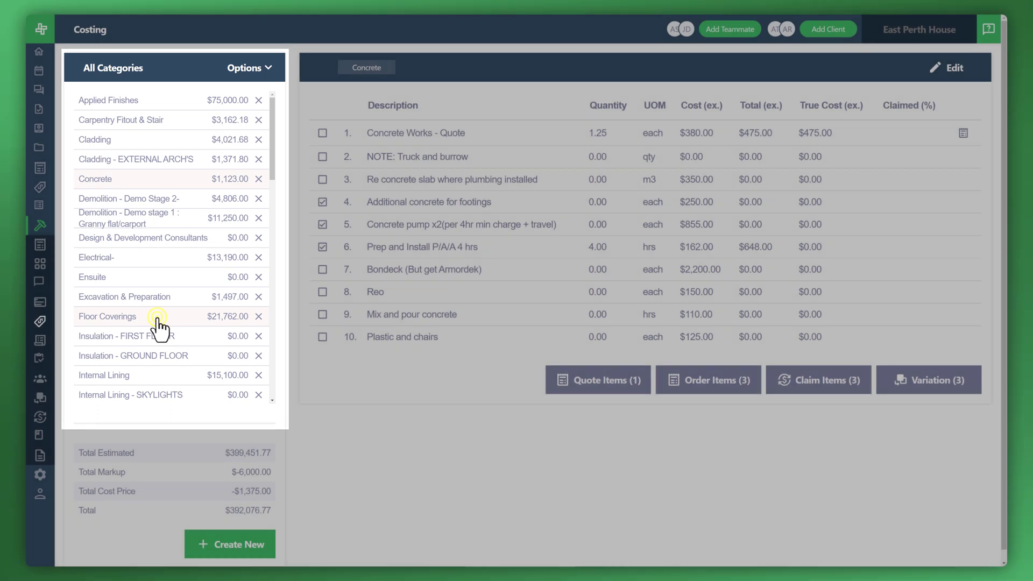
# Deselect the Floor Coverings Adhesive and secret nails lines, then order the three Concrete items.
pyautogui.click(160, 321)
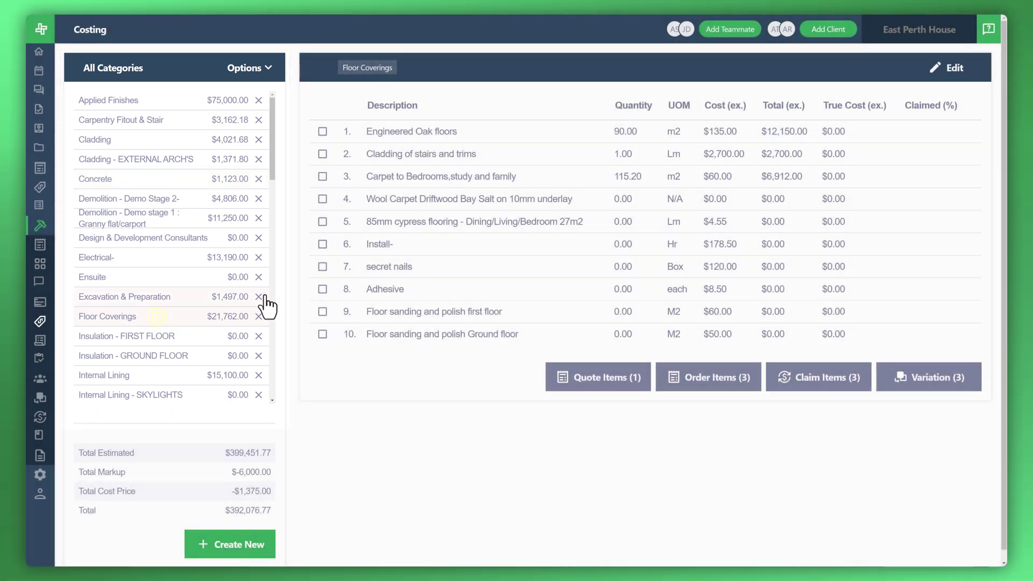
pyautogui.click(322, 290)
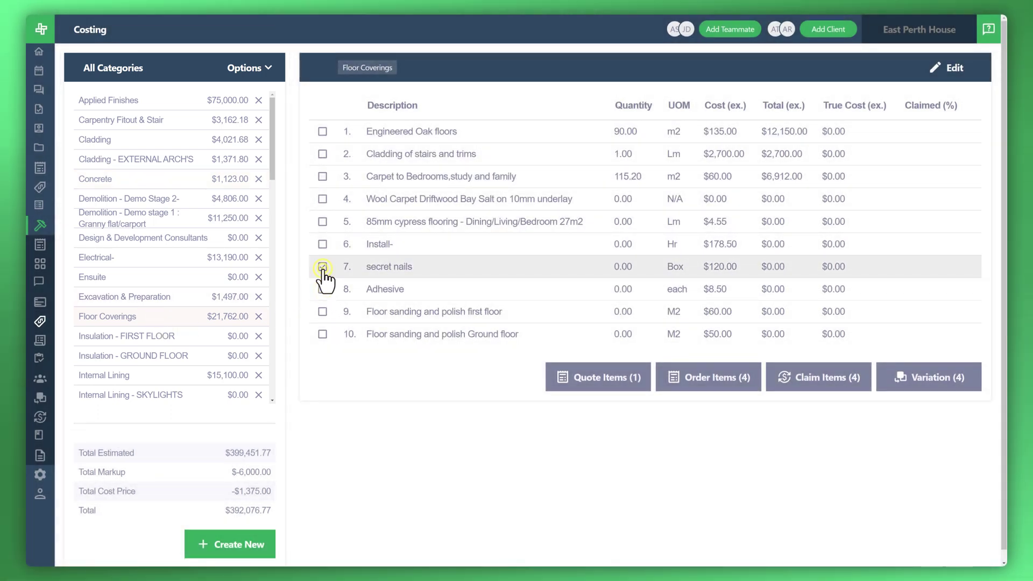
pyautogui.click(322, 267)
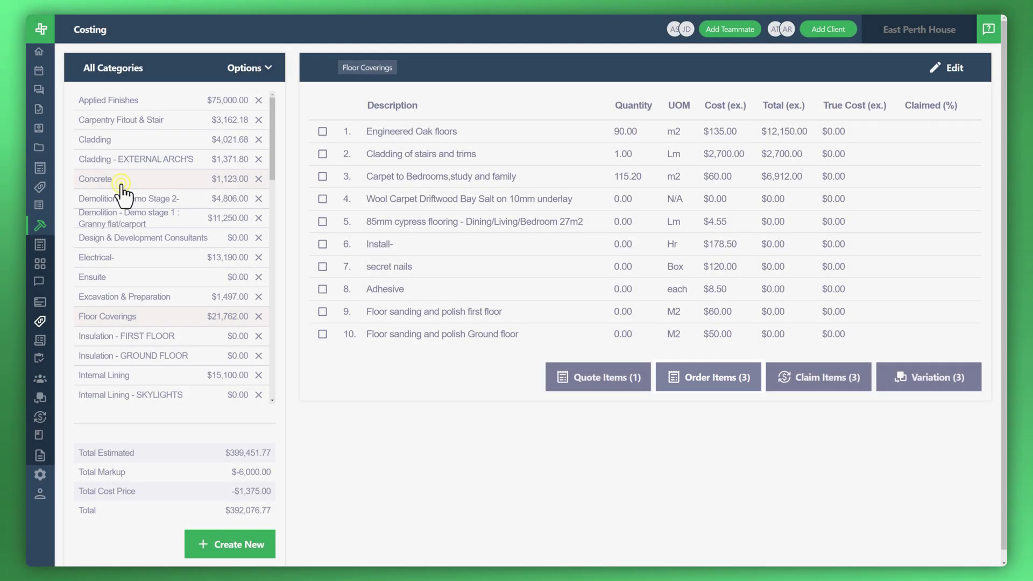
pyautogui.click(120, 182)
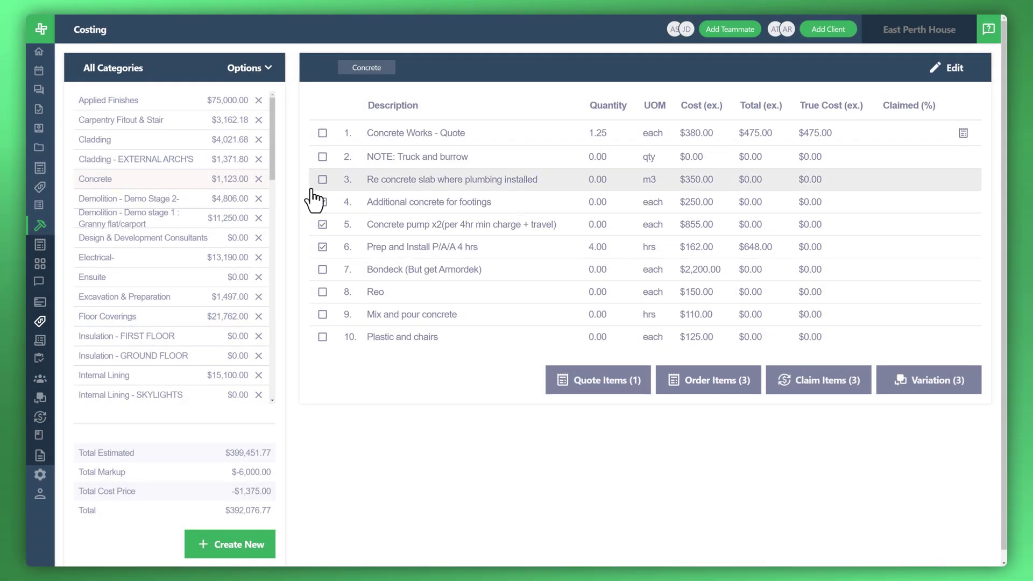
pyautogui.click(701, 384)
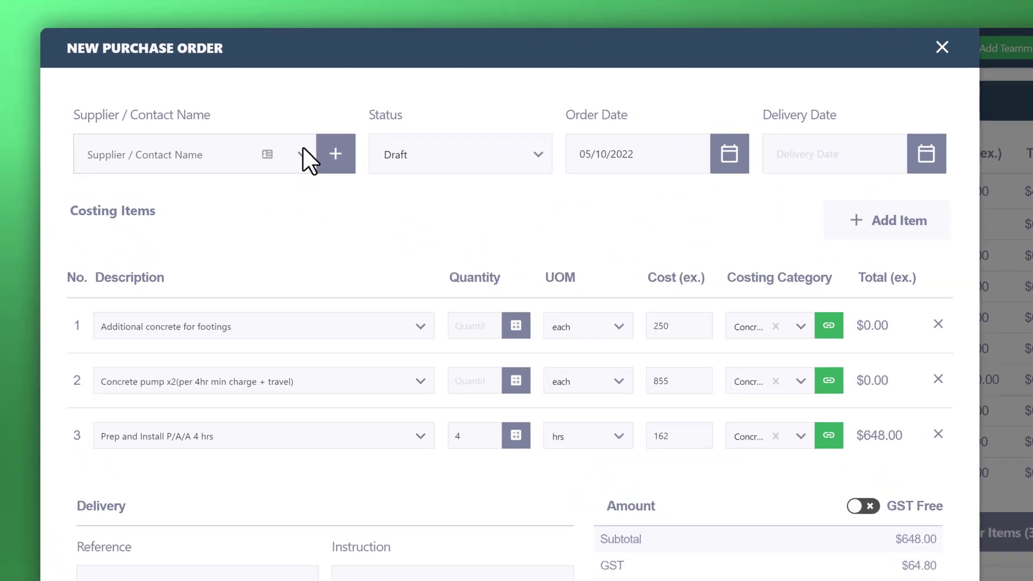
# Choose Ultimate Suppliers, keep Draft status, and set delivery date to 12/10/2022.
pyautogui.click(302, 153)
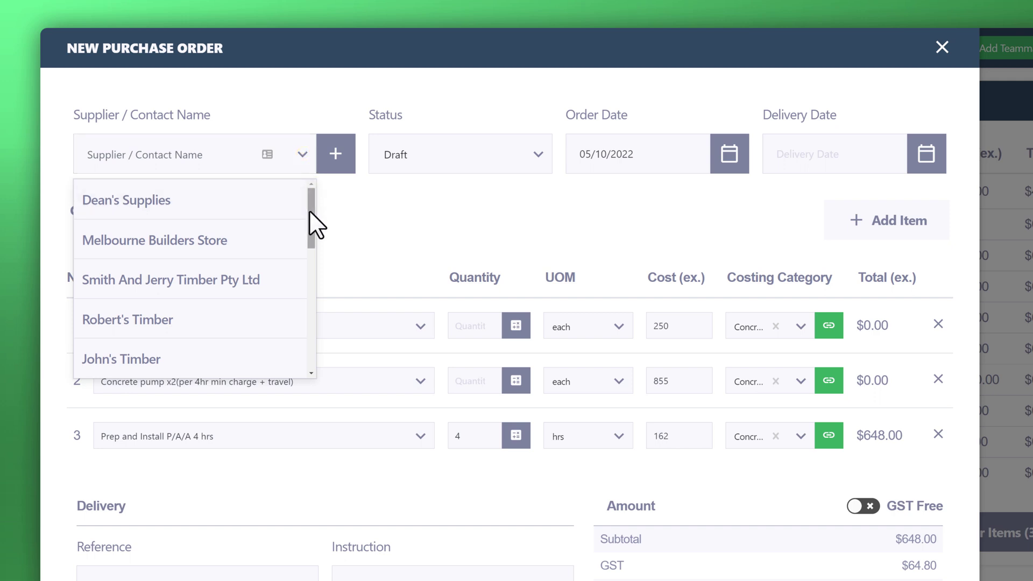
pyautogui.moveTo(309, 210); pyautogui.dragTo(302, 283)
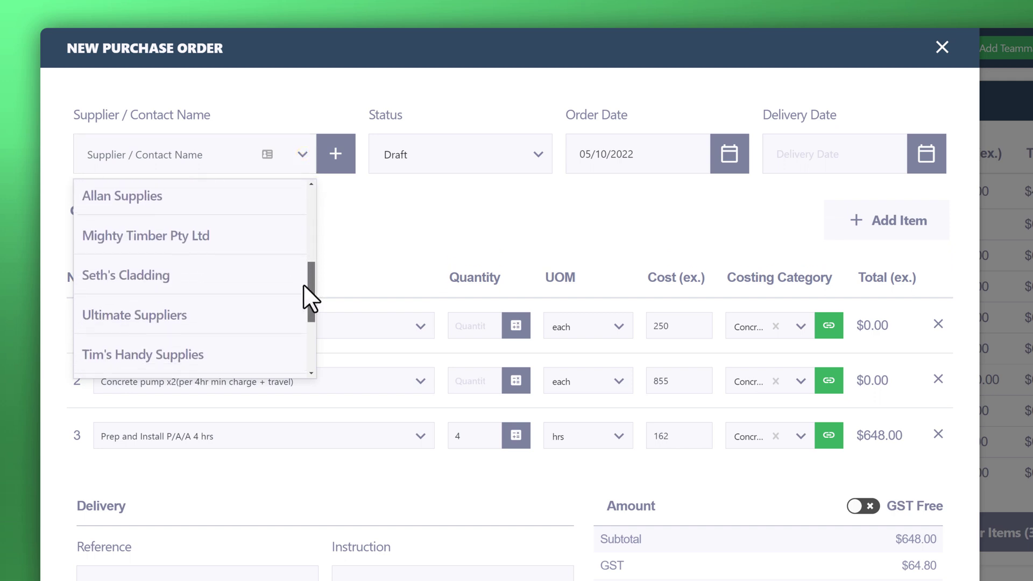
pyautogui.click(204, 327)
pyautogui.click(278, 241)
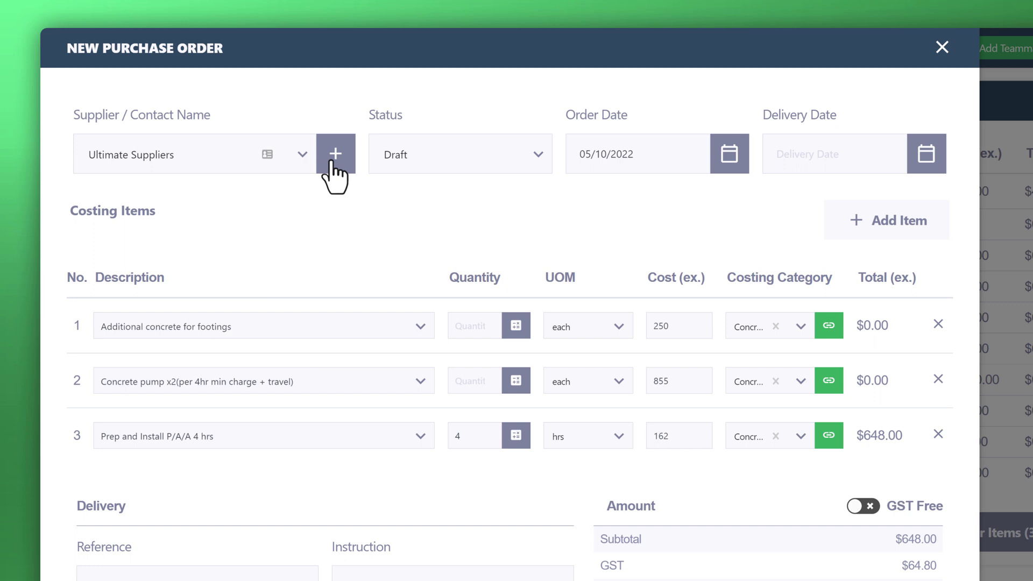
pyautogui.click(540, 151)
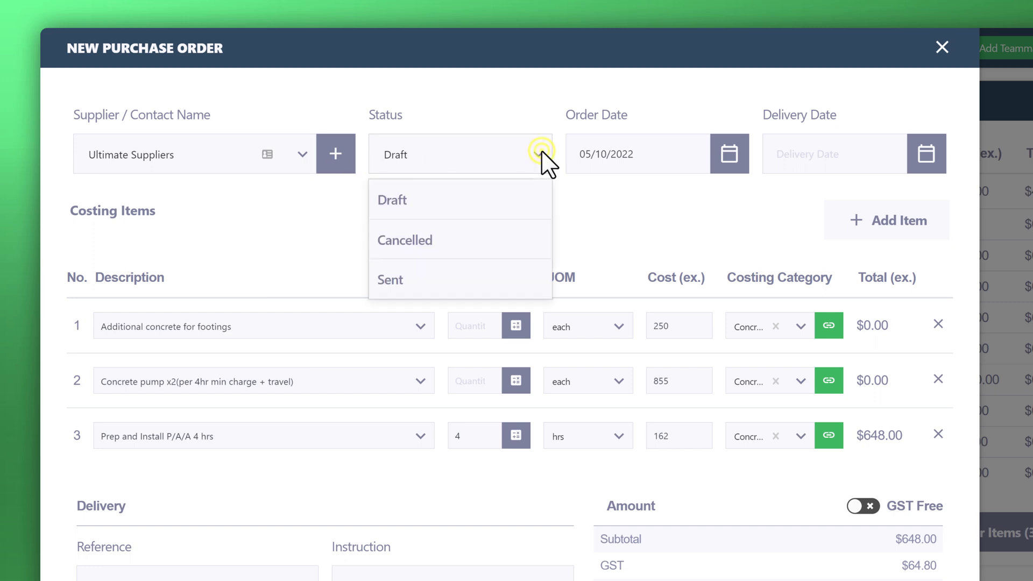
pyautogui.click(540, 151)
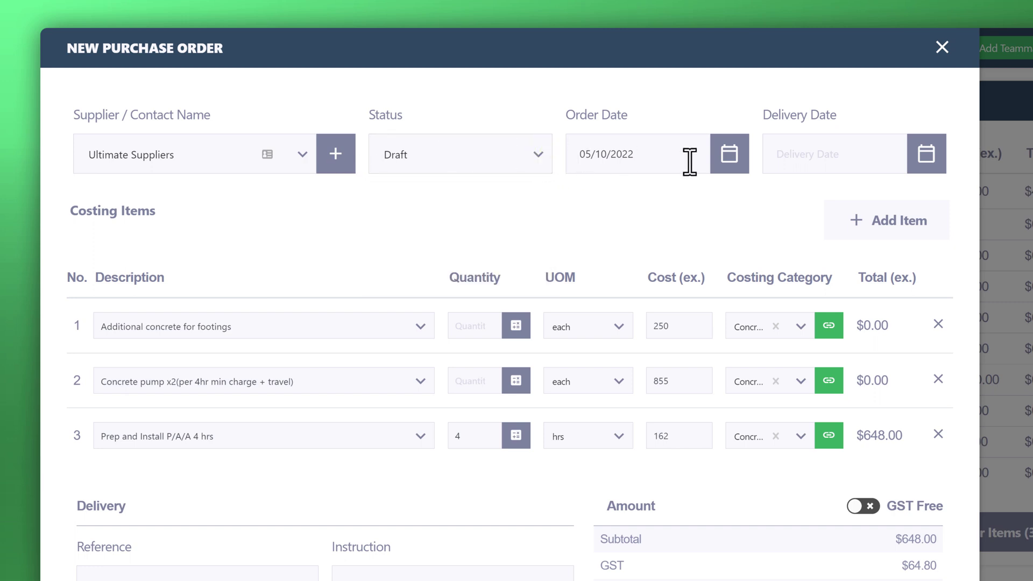
pyautogui.click(924, 157)
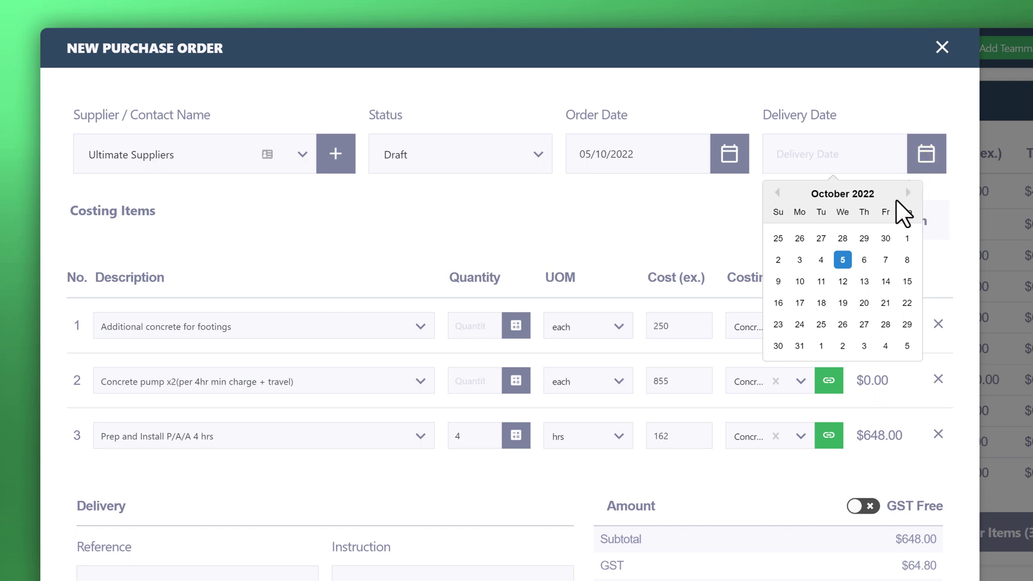
pyautogui.click(842, 281)
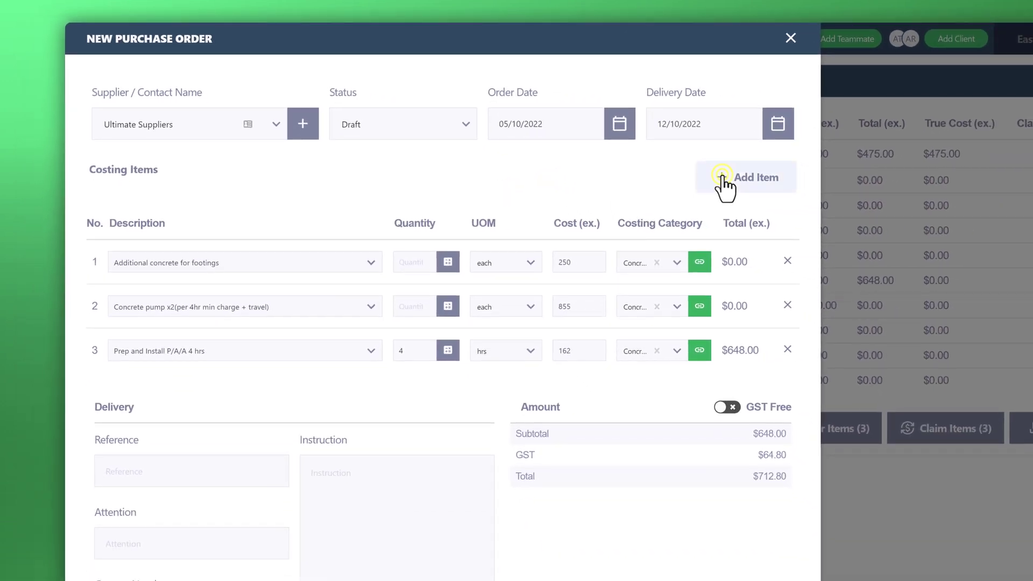
# Set footings concrete to quantity 1 at cost 500 and concrete pump to quantity 2.
pyautogui.click(722, 178)
pyautogui.click(722, 178)
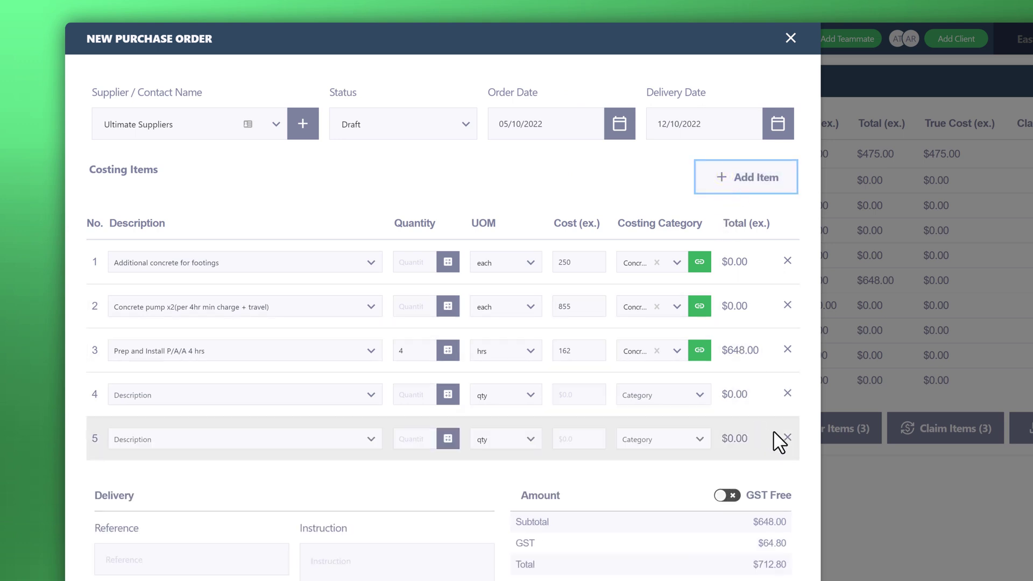
pyautogui.click(787, 437)
pyautogui.click(787, 393)
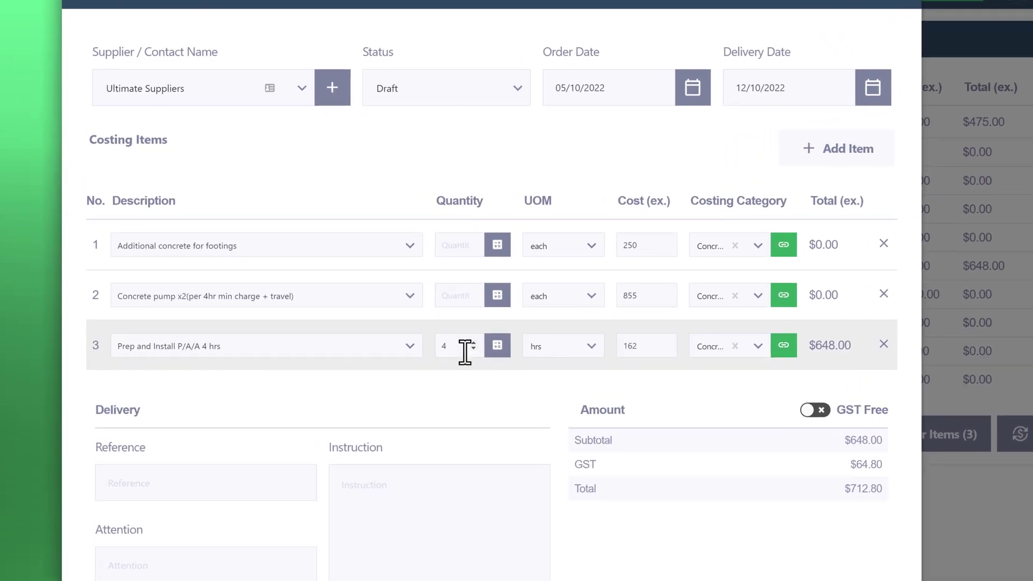
pyautogui.click(459, 247)
pyautogui.write('1')
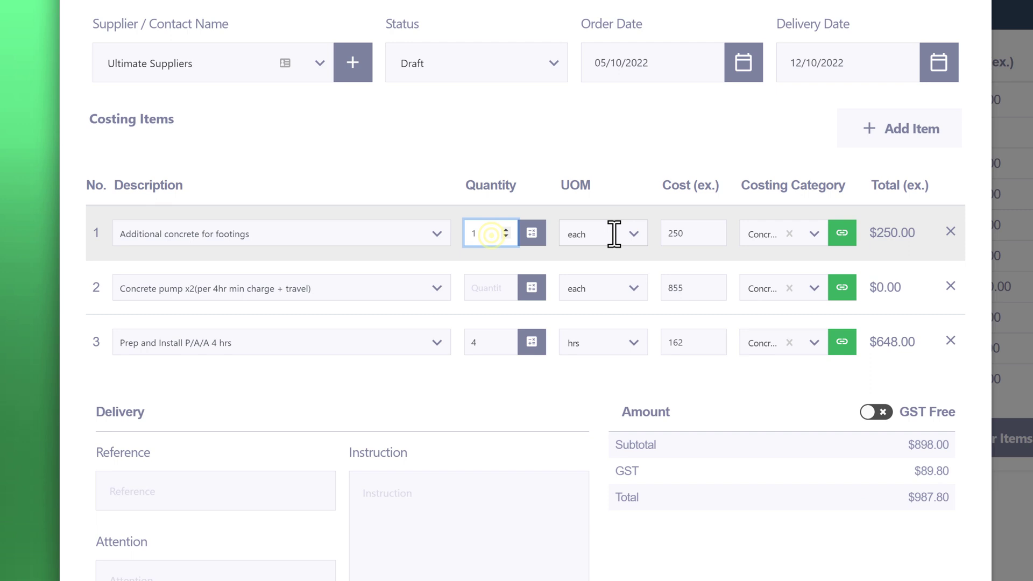
pyautogui.doubleClick(694, 237)
pyautogui.write('0')
pyautogui.write('500')
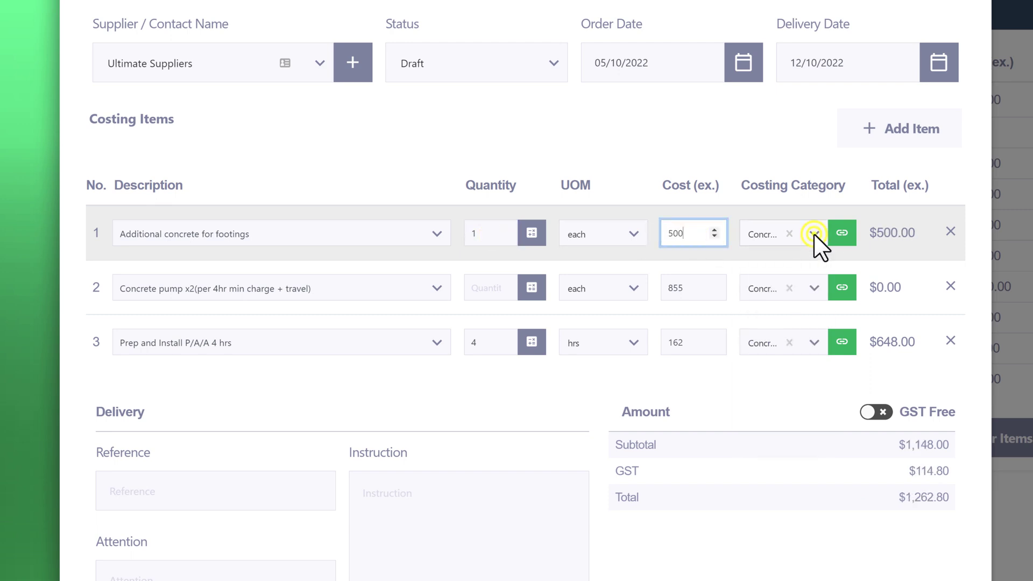
pyautogui.click(486, 289)
pyautogui.write('2')
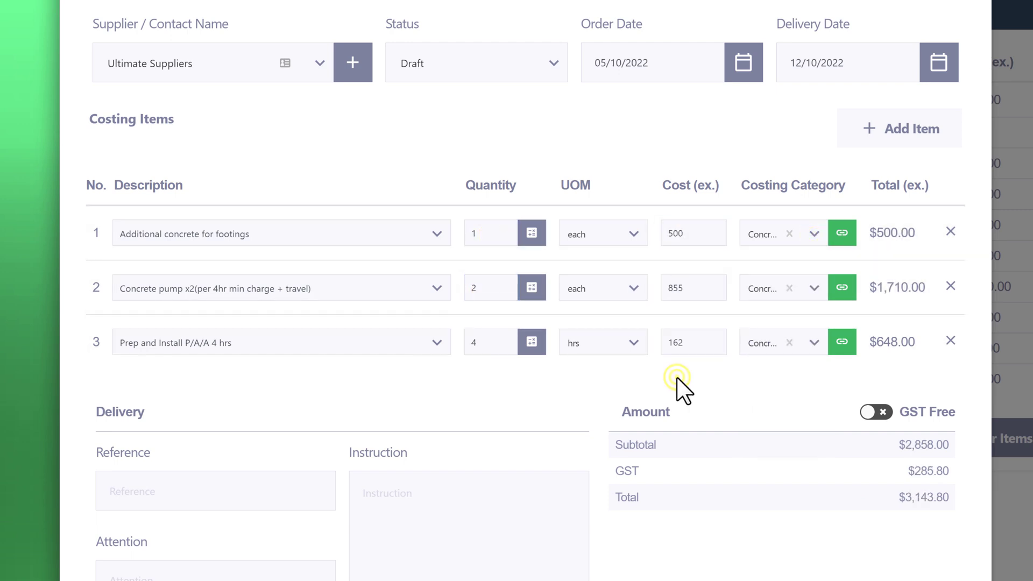
# Leave GST Free off and create the purchase order.
pyautogui.scroll(-2, 527, 344)
pyautogui.scroll(-4, 523, 333)
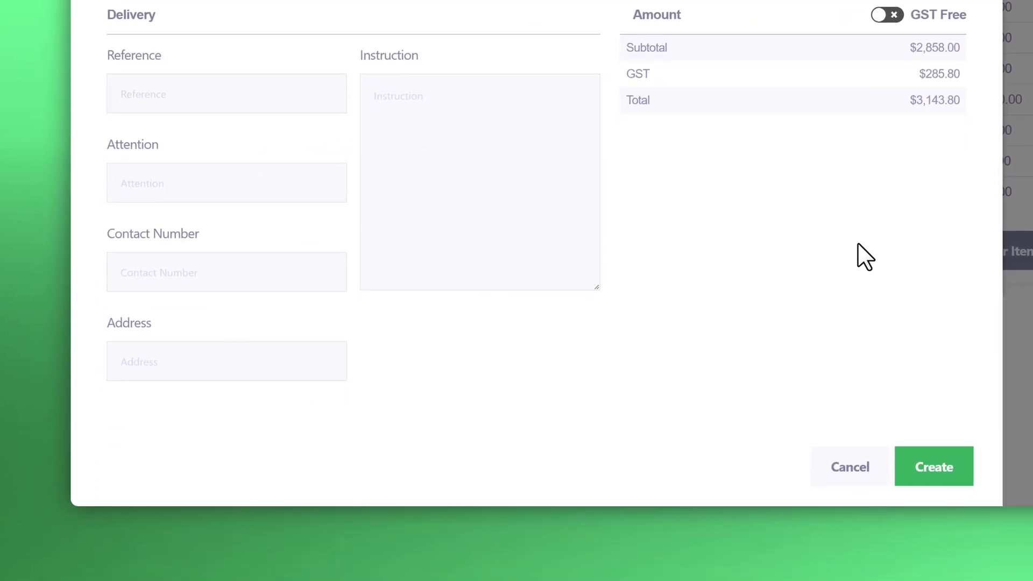
pyautogui.scroll(1, 877, 194)
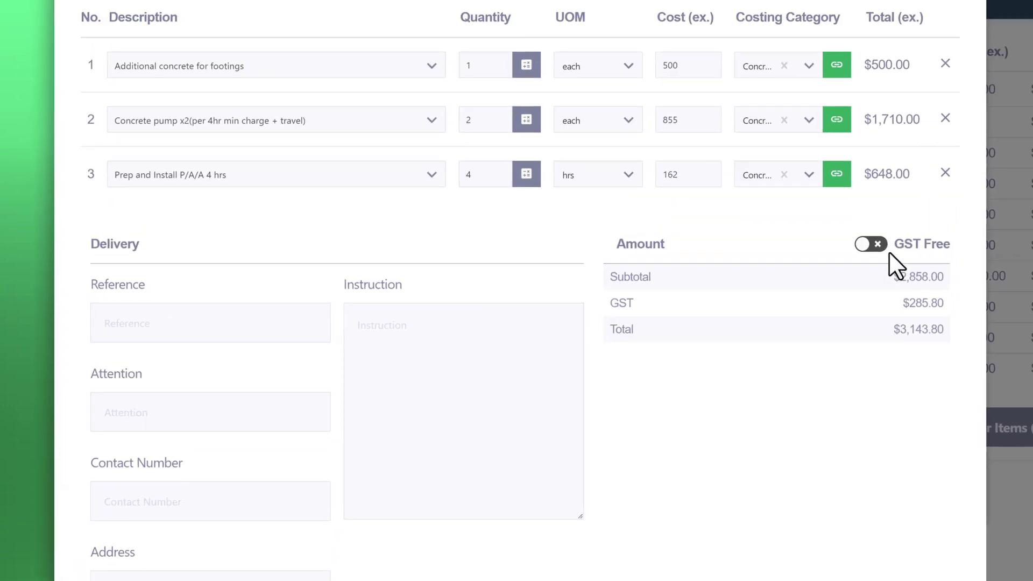
pyautogui.click(874, 279)
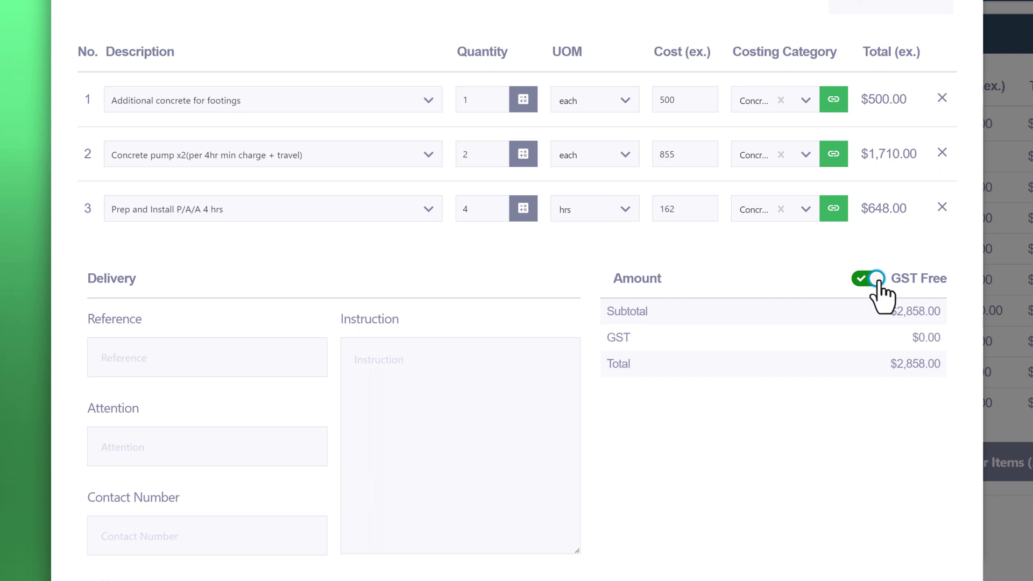
pyautogui.click(875, 279)
pyautogui.scroll(-3, 878, 259)
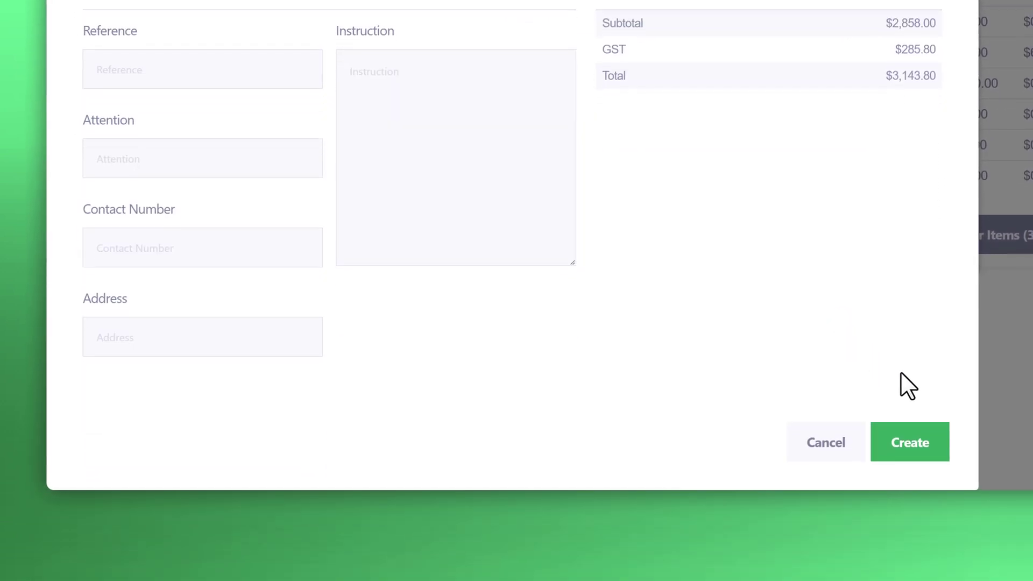
pyautogui.click(909, 441)
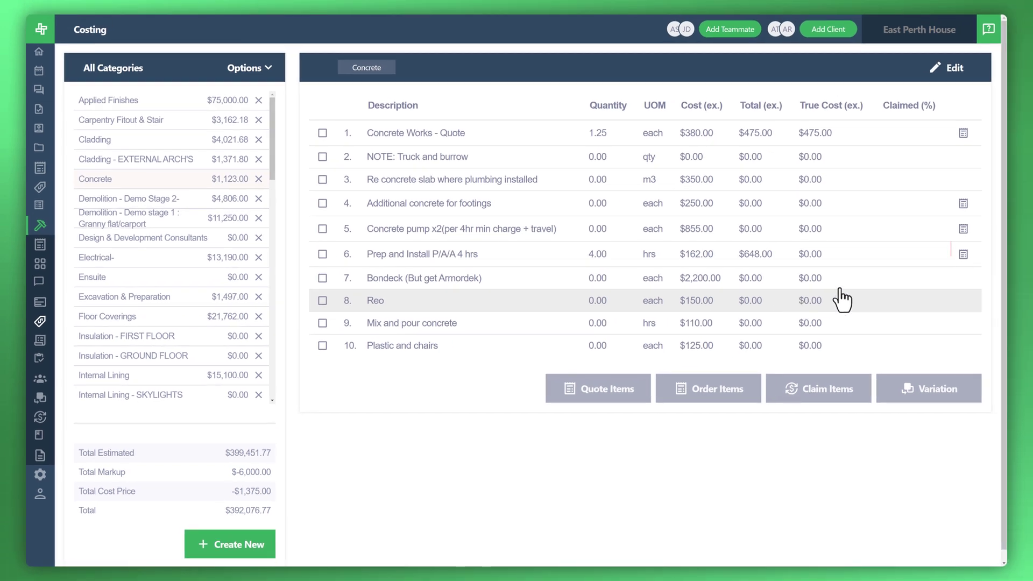
# Jump from the Prep and Install P/A/A 4 hrs line to its purchase order PO-01026.
pyautogui.click(963, 254)
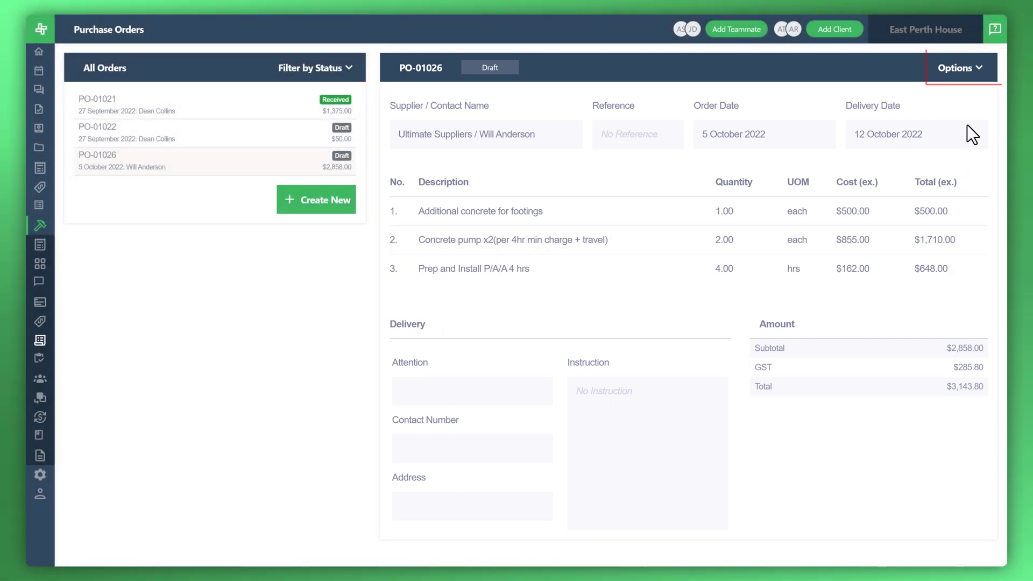
pyautogui.click(959, 70)
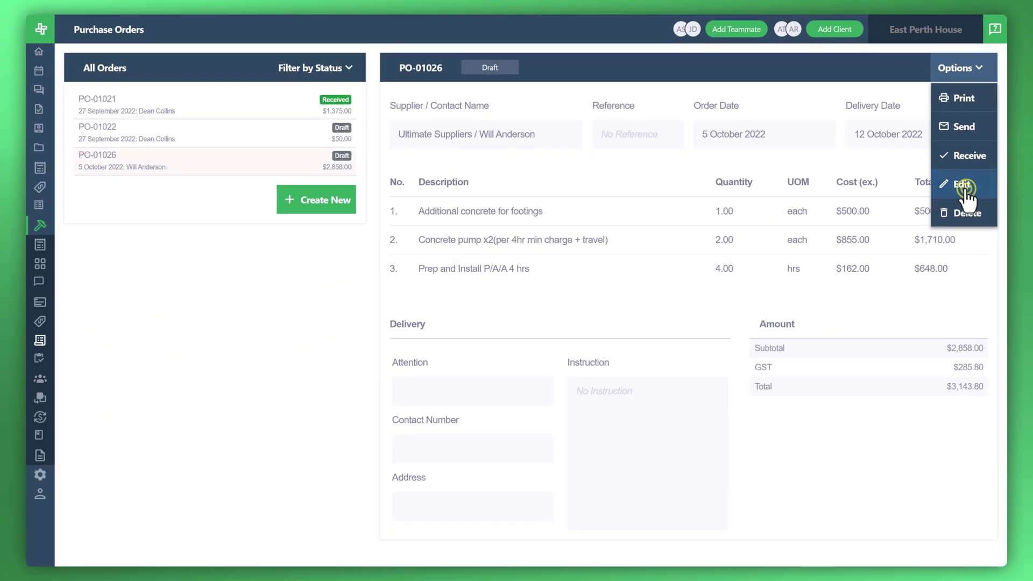
pyautogui.click(832, 263)
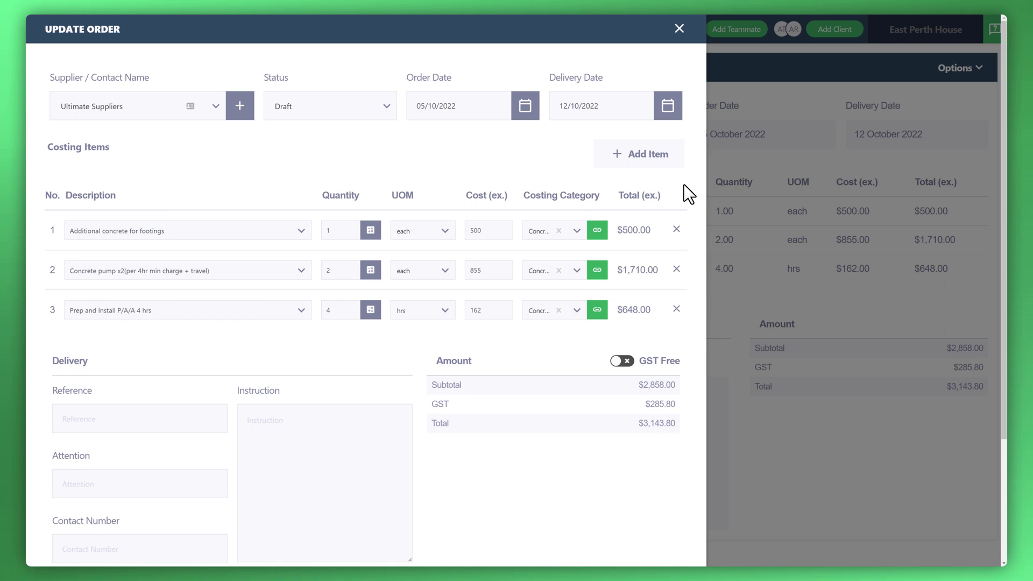
pyautogui.scroll(-3, 518, 263)
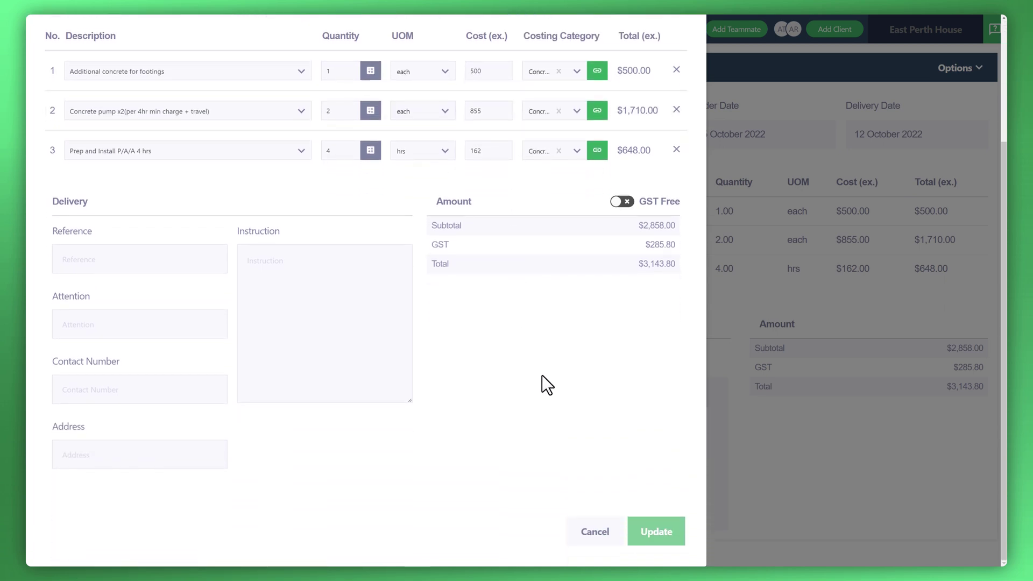
pyautogui.click(592, 534)
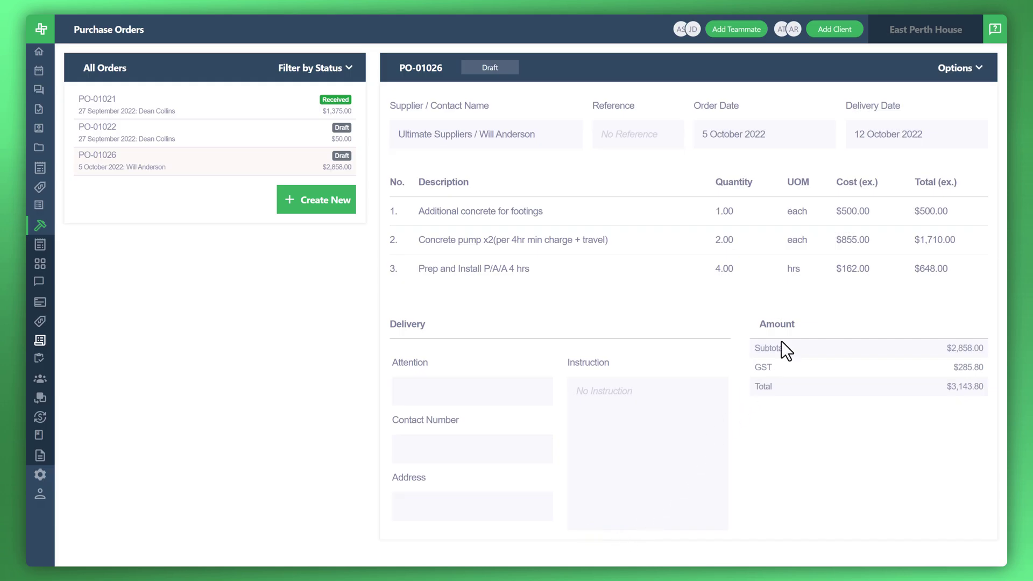
# Email PO-01026 with subject 'Purchase Order' and body 'Please order items as per PO.'.
pyautogui.click(977, 68)
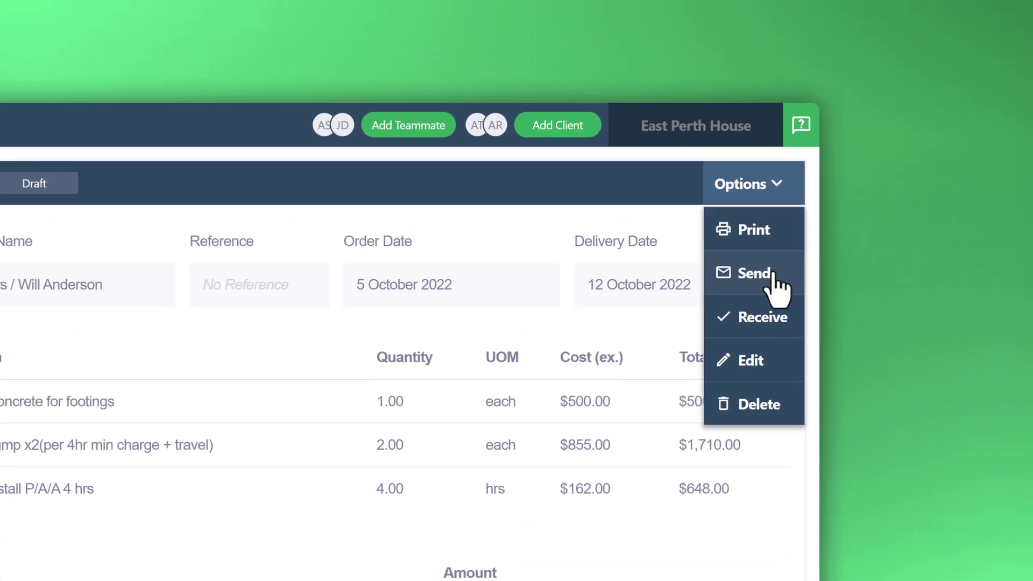
pyautogui.click(957, 139)
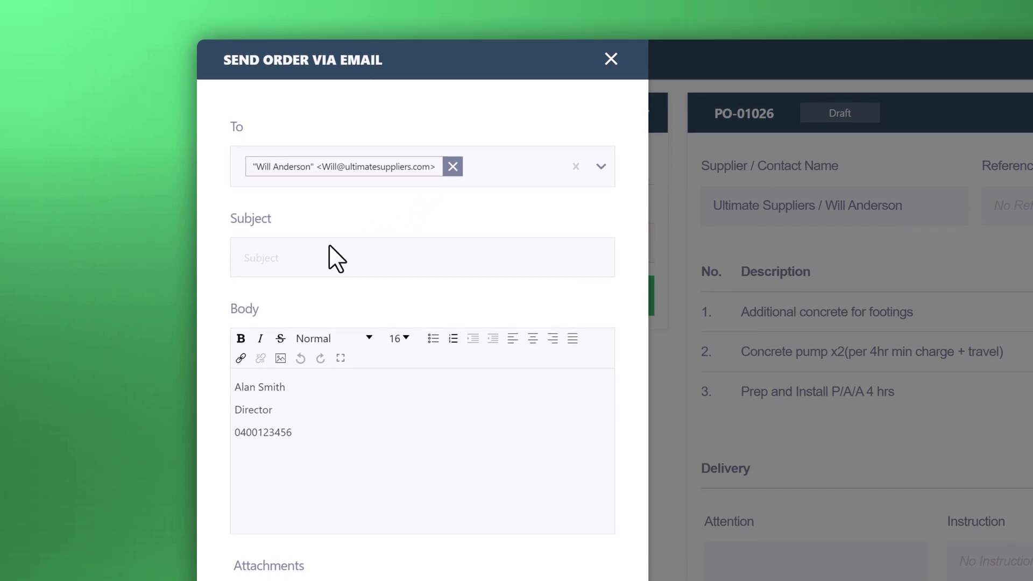
pyautogui.click(323, 257)
pyautogui.write('Purchase Order')
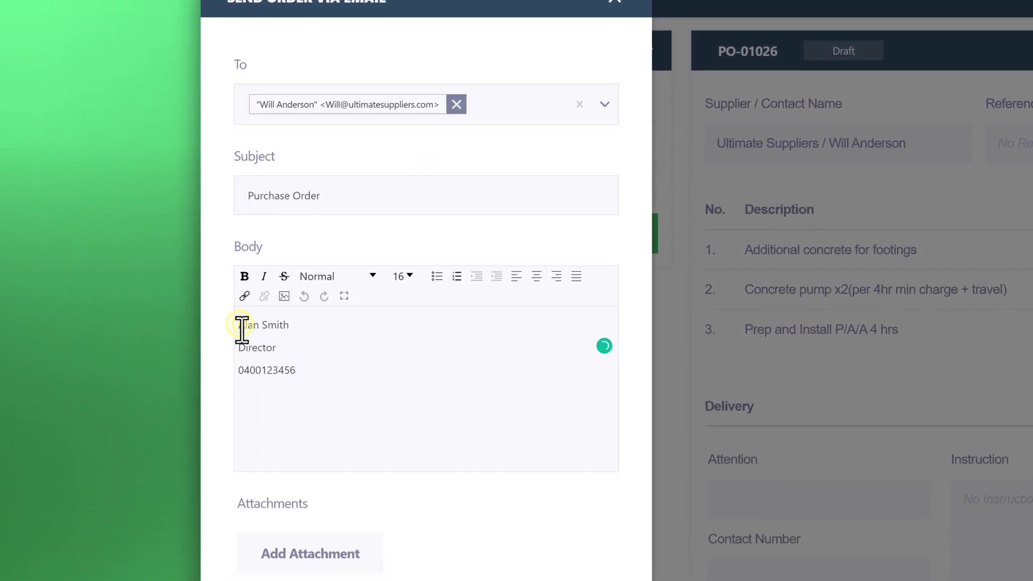
pyautogui.click(239, 347)
pyautogui.press('Return')
pyautogui.press('Return')
pyautogui.press('Up')
pyautogui.press('Up')
pyautogui.write('Please order items as per PO.')
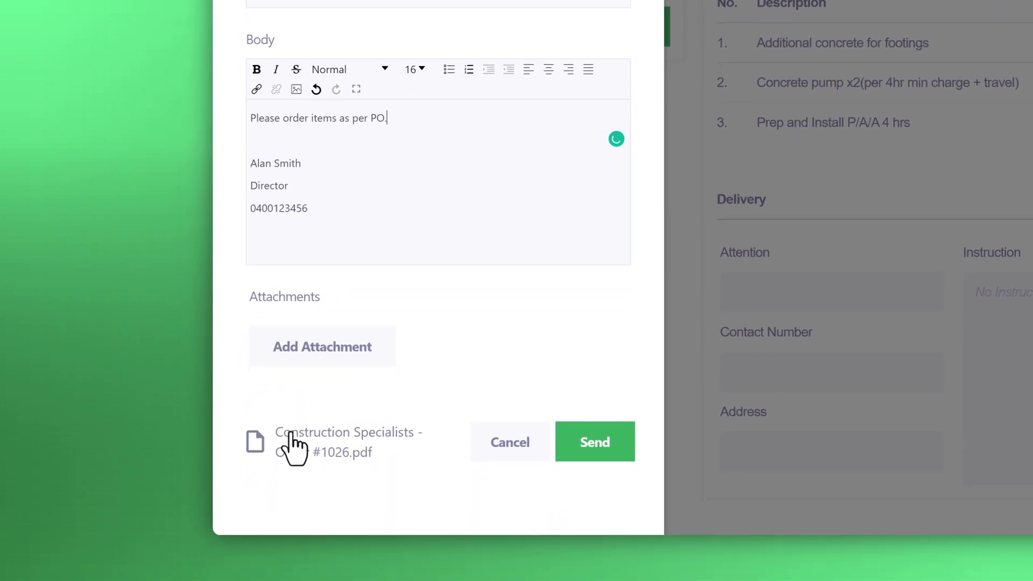
# Preview the attached purchase order PDF, then send the email.
pyautogui.click(364, 428)
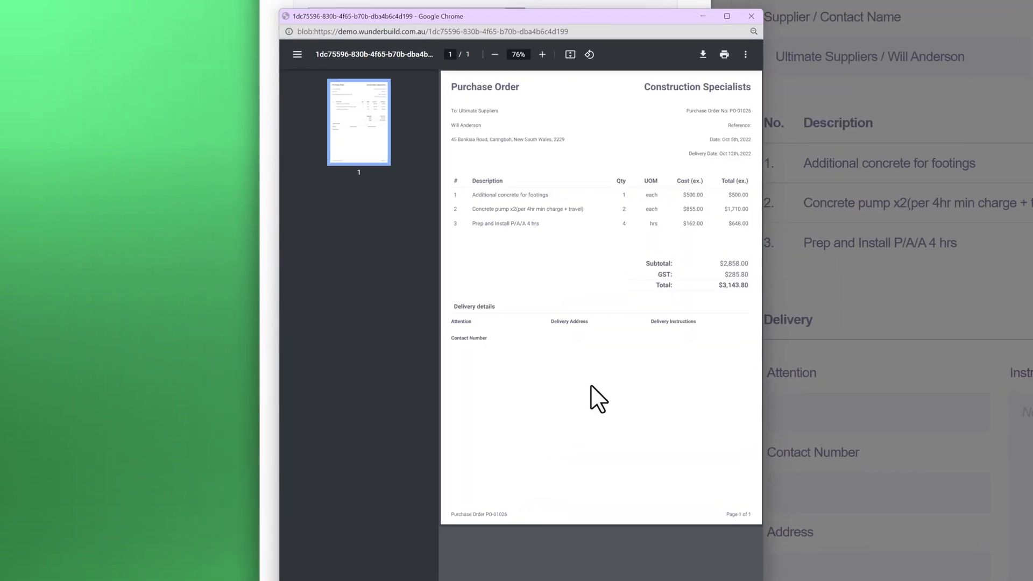
pyautogui.click(751, 16)
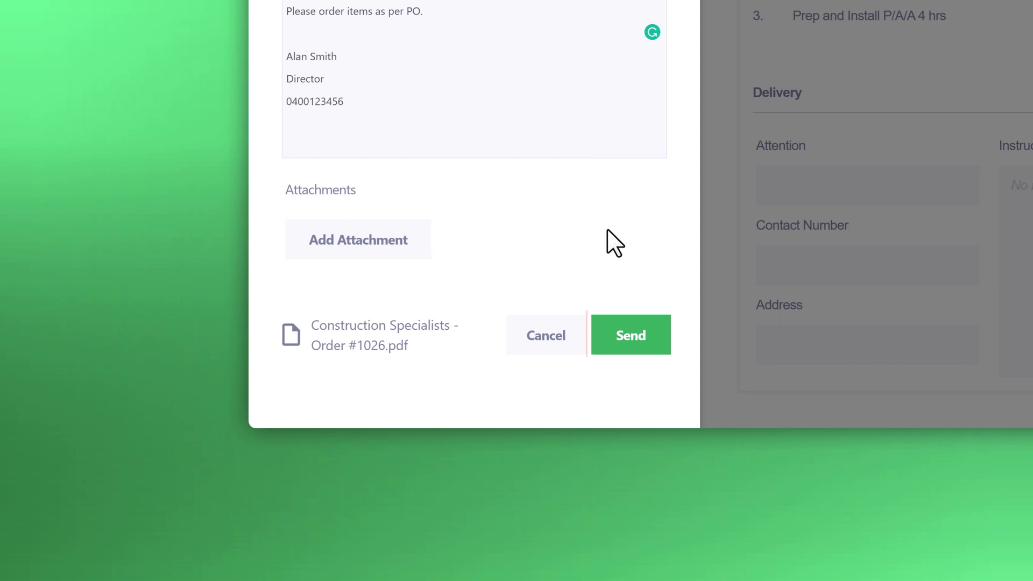
pyautogui.click(641, 335)
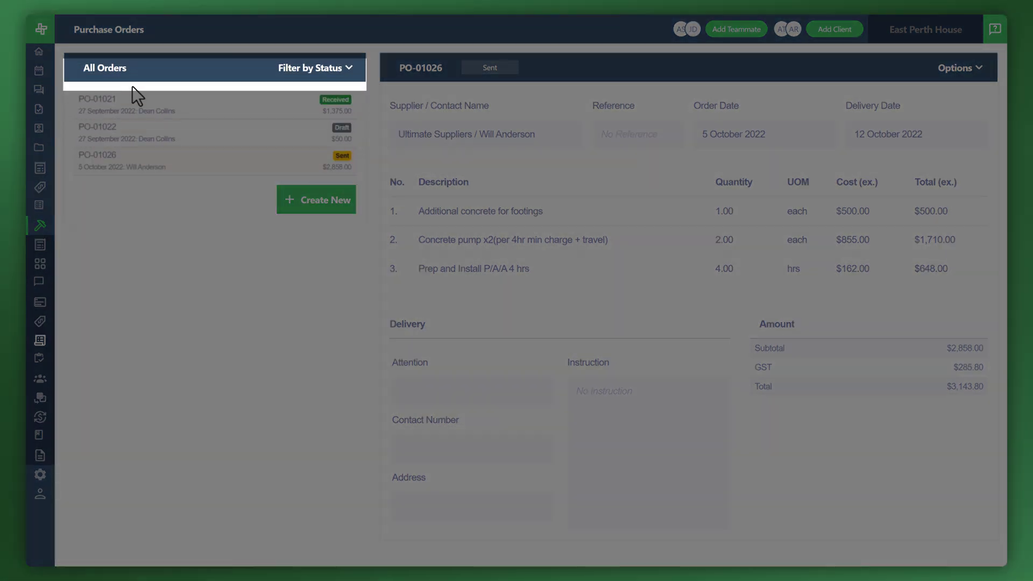
pyautogui.click(115, 100)
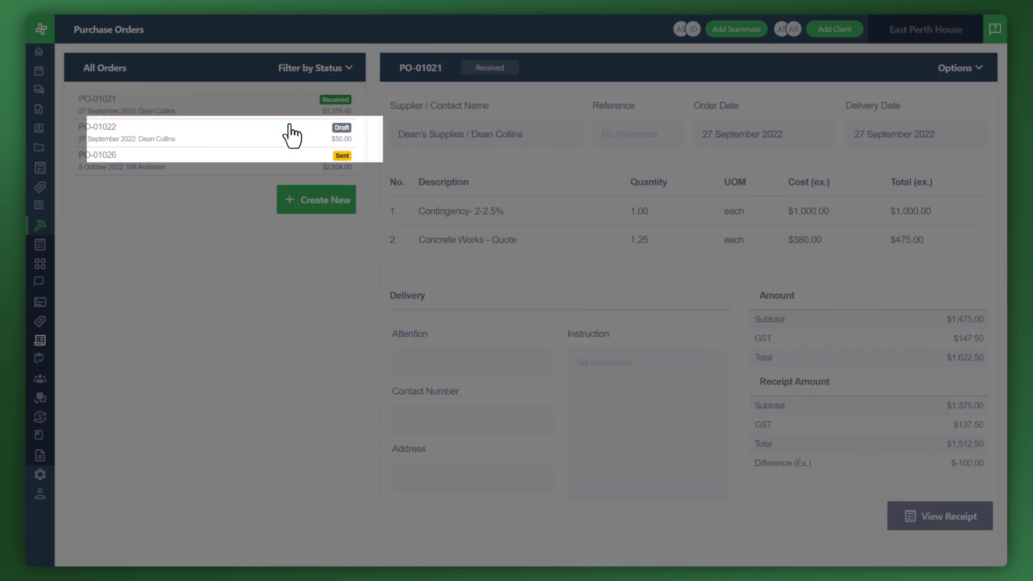
pyautogui.click(289, 131)
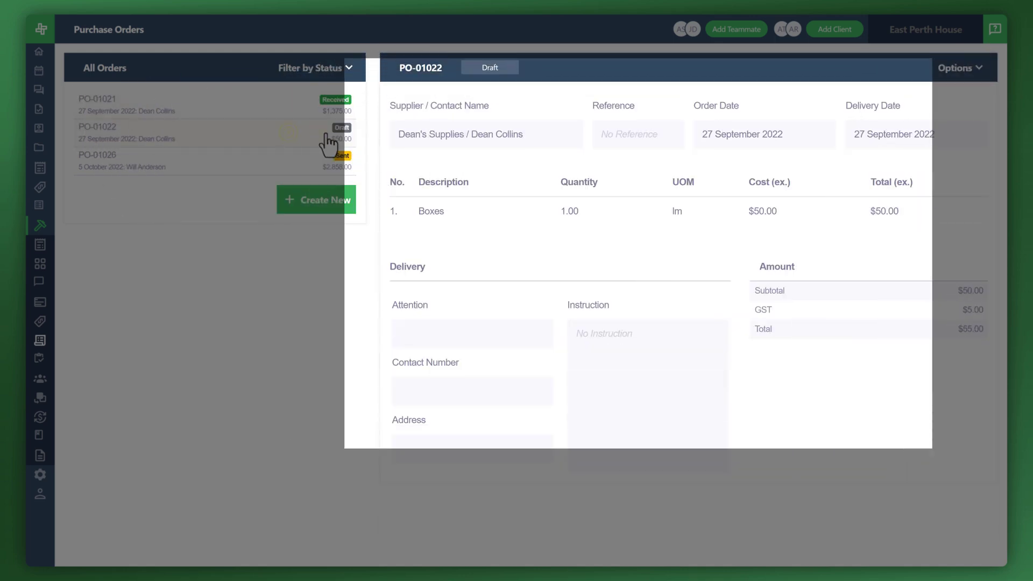
pyautogui.click(286, 166)
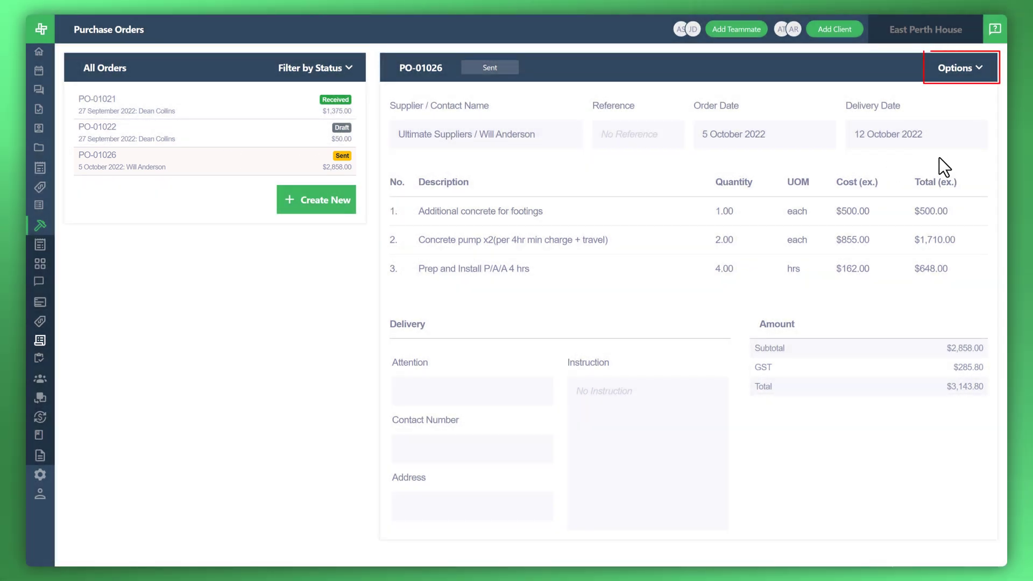
# Start receiving PO-01026, entering the receipt reference and received date 05/10/2022.
pyautogui.click(969, 68)
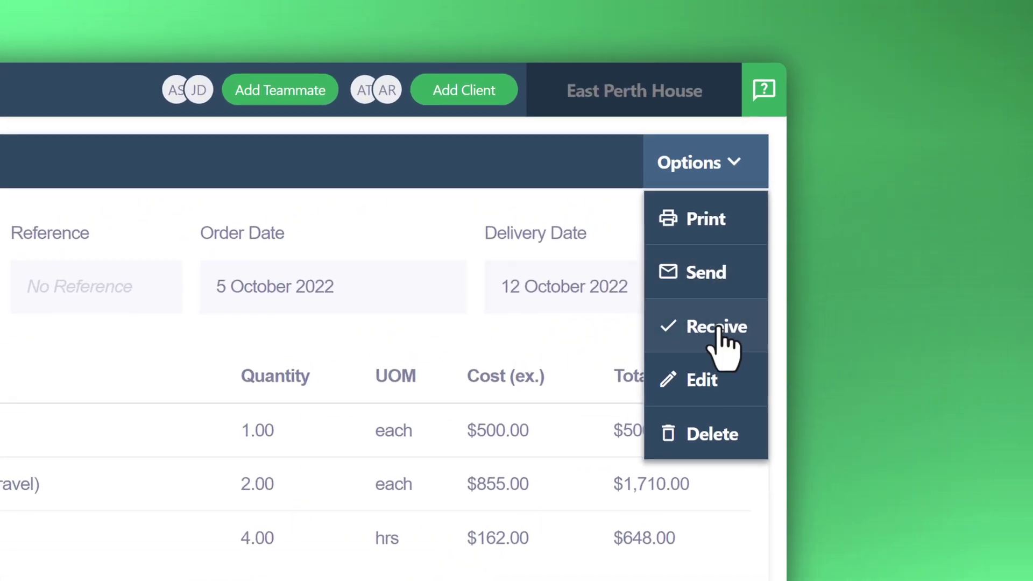
pyautogui.click(968, 156)
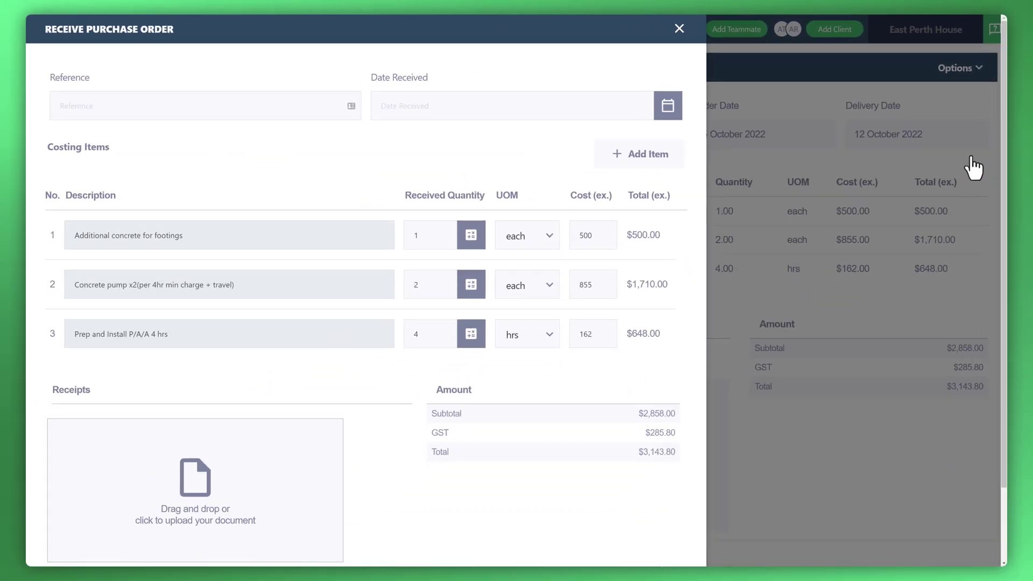
pyautogui.click(164, 105)
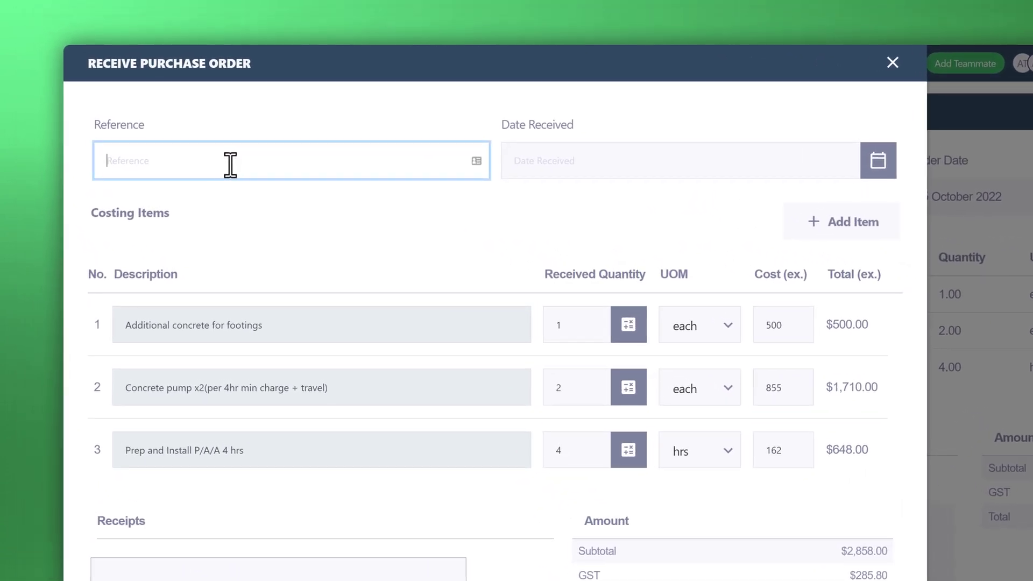
pyautogui.write('#1274565')
pyautogui.click(598, 161)
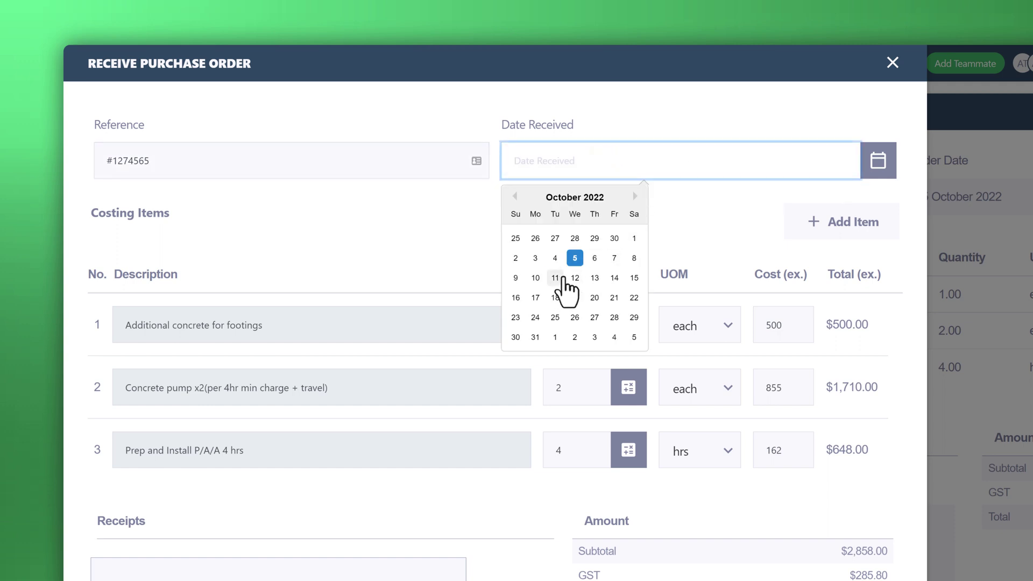
pyautogui.click(557, 259)
pyautogui.click(591, 165)
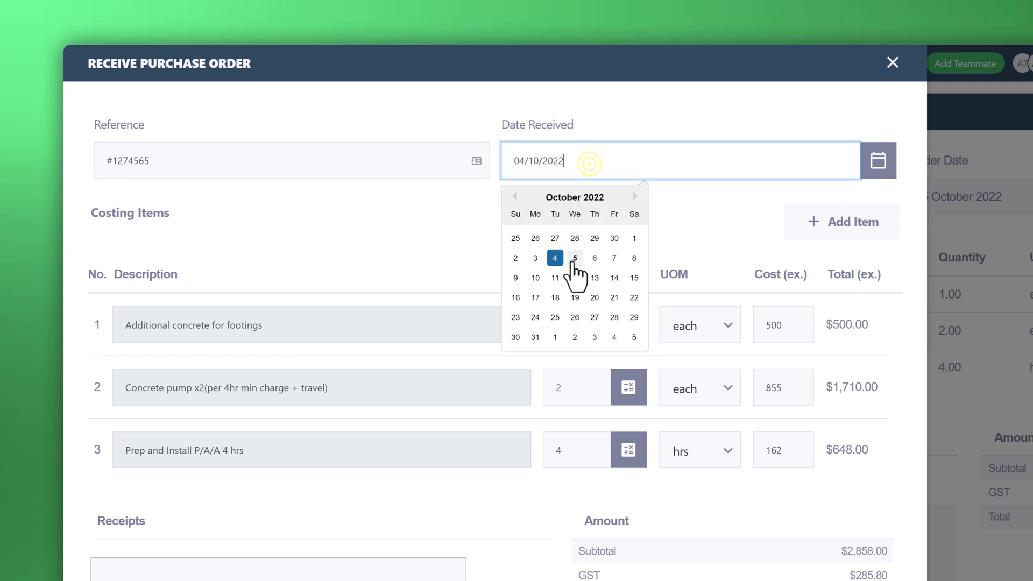
pyautogui.click(572, 260)
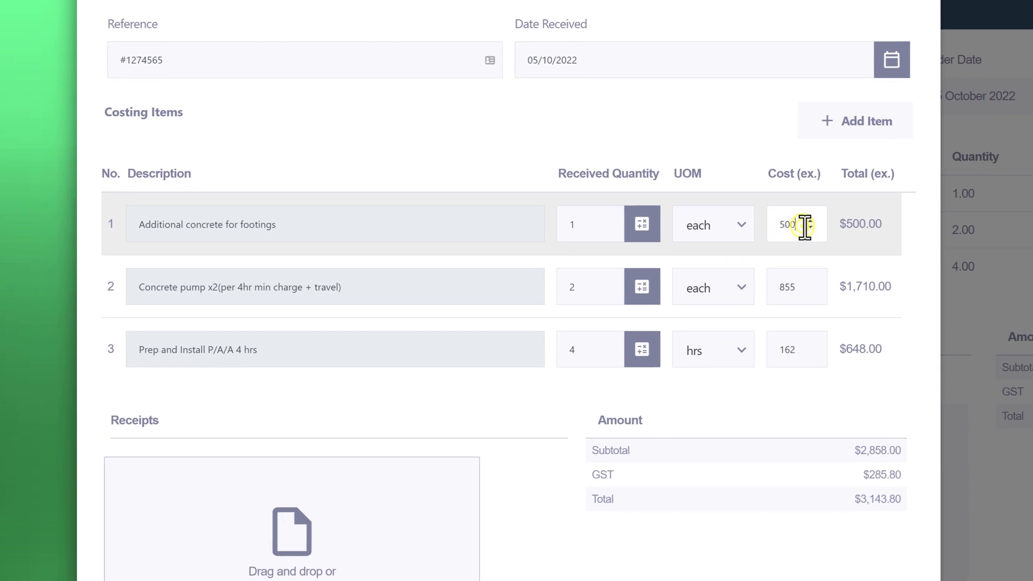
# Reduce the received costs to 400 and 699 and confirm the receipt.
pyautogui.doubleClick(787, 250)
pyautogui.write('400')
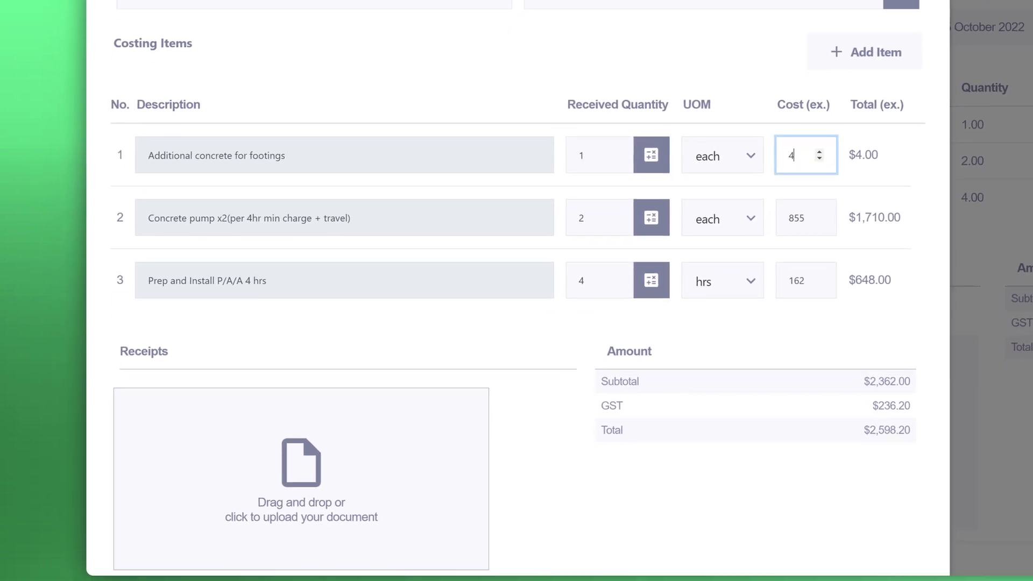
pyautogui.doubleClick(812, 210)
pyautogui.write('699')
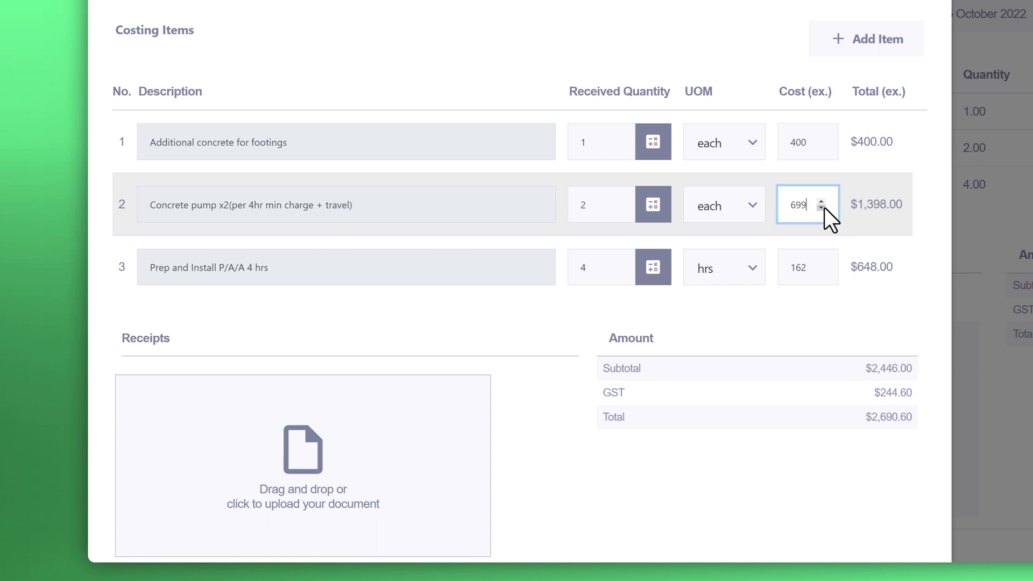
pyautogui.click(902, 336)
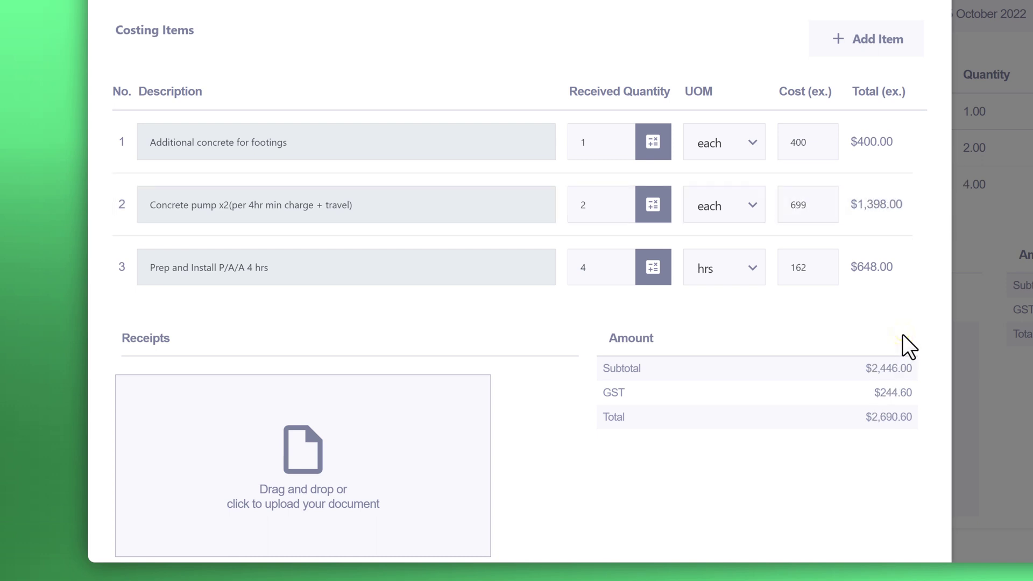
pyautogui.scroll(-1, 902, 334)
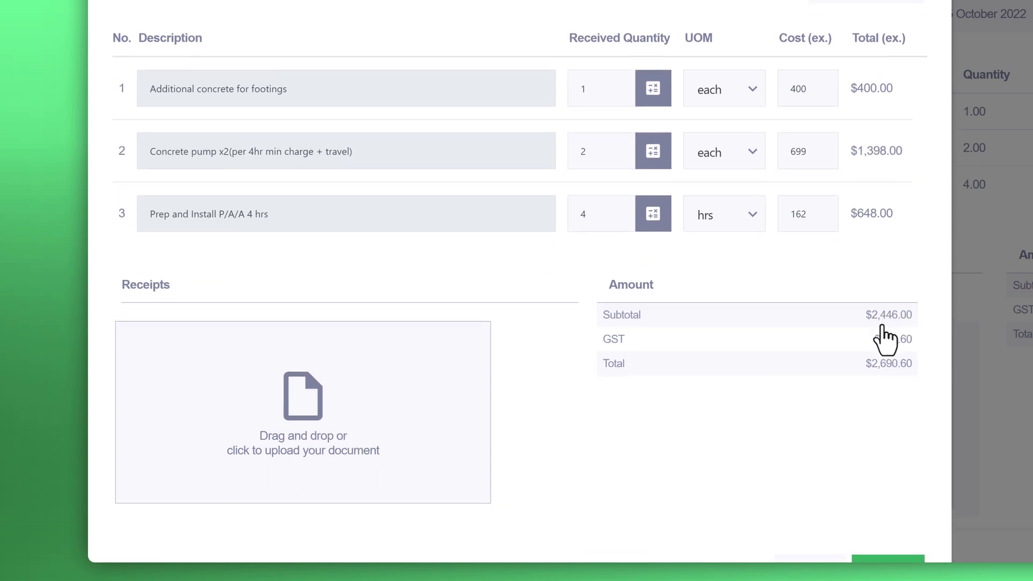
pyautogui.scroll(-1, 888, 339)
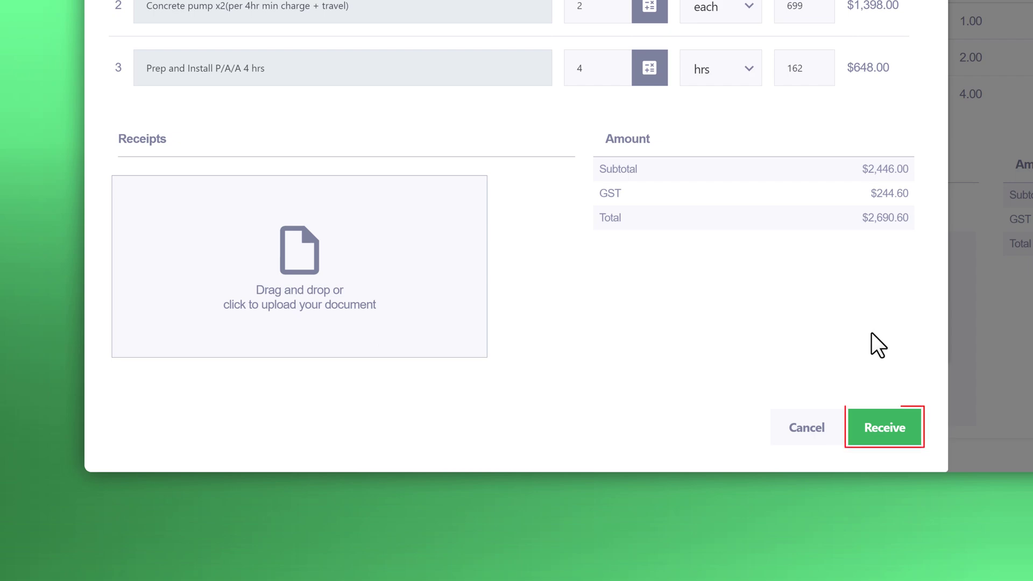
pyautogui.click(868, 437)
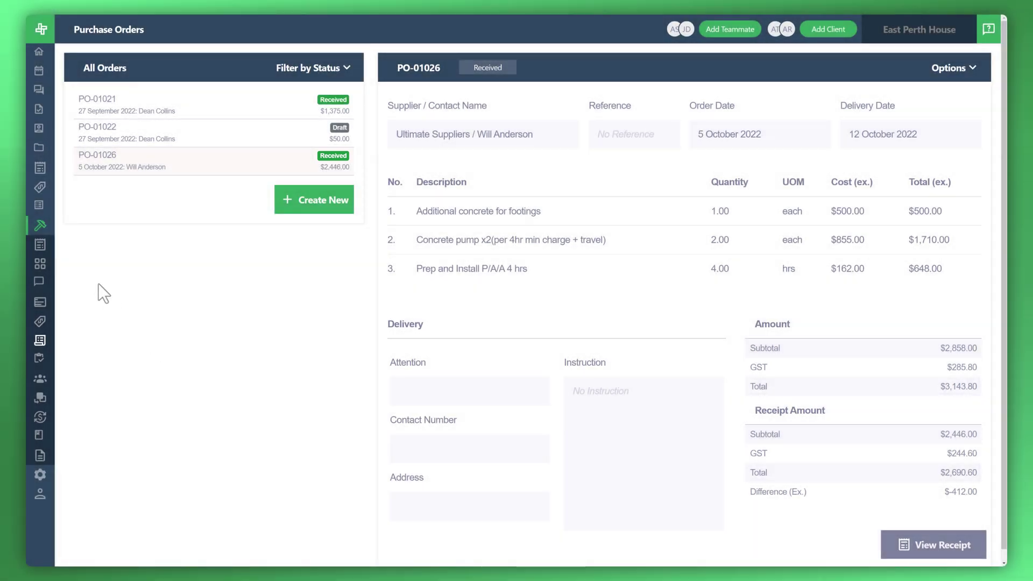
# Go to the job's overview and open its Purchase Orders list.
pyautogui.moveTo(50, 230)
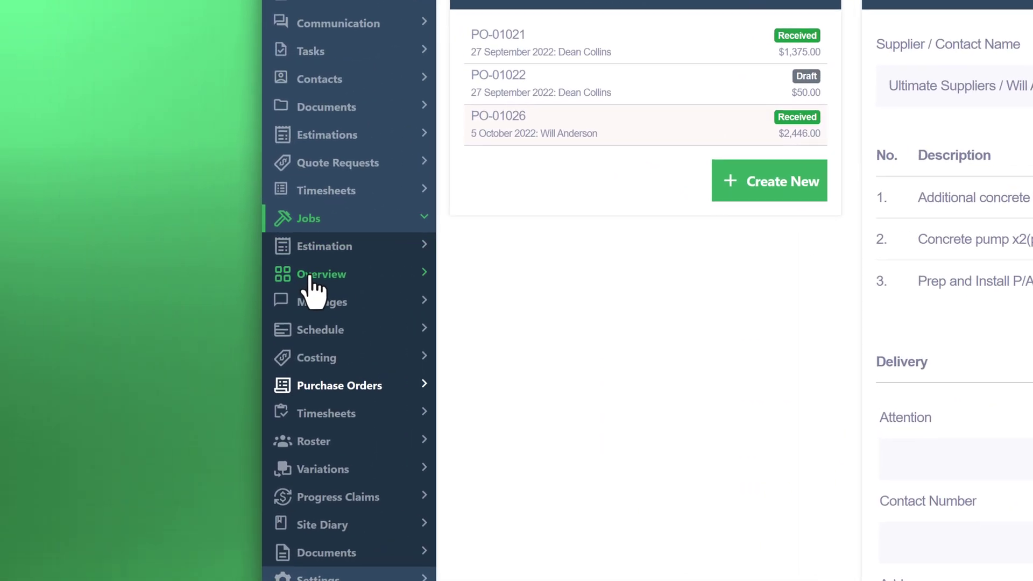
pyautogui.click(311, 277)
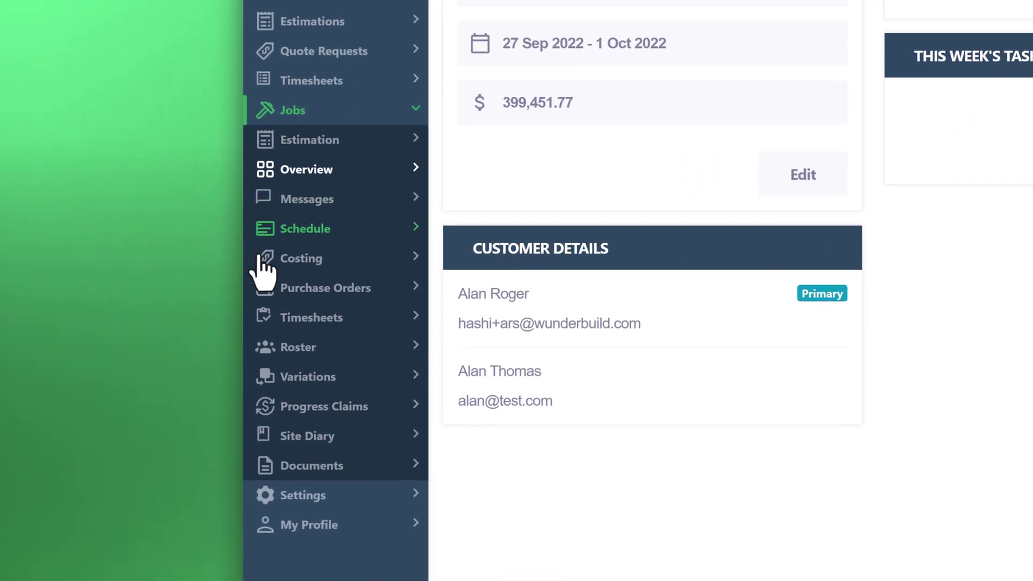
pyautogui.click(284, 287)
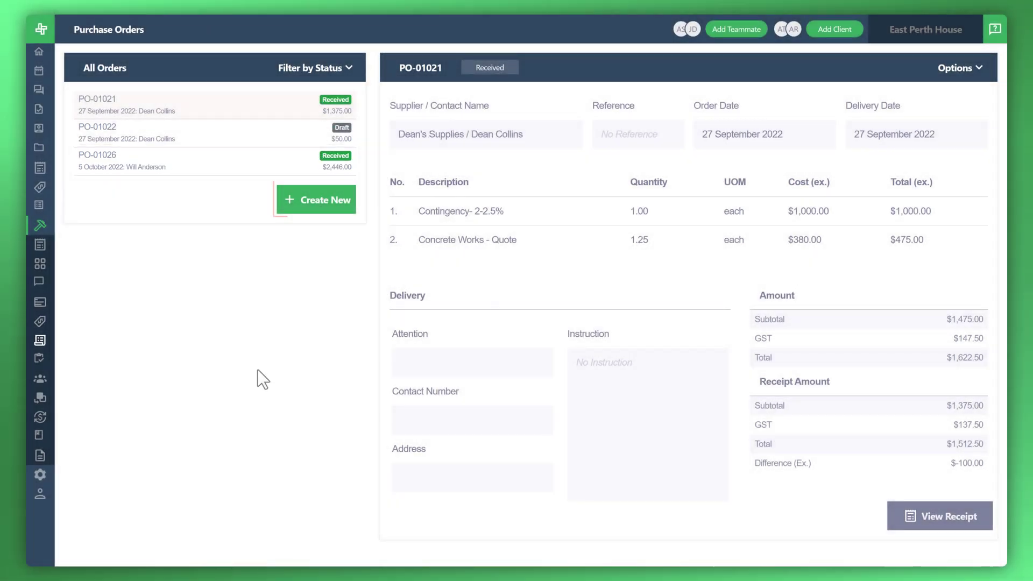
# Start a new purchase order to Robert's Timber with delivery date 12/10/2022.
pyautogui.click(314, 194)
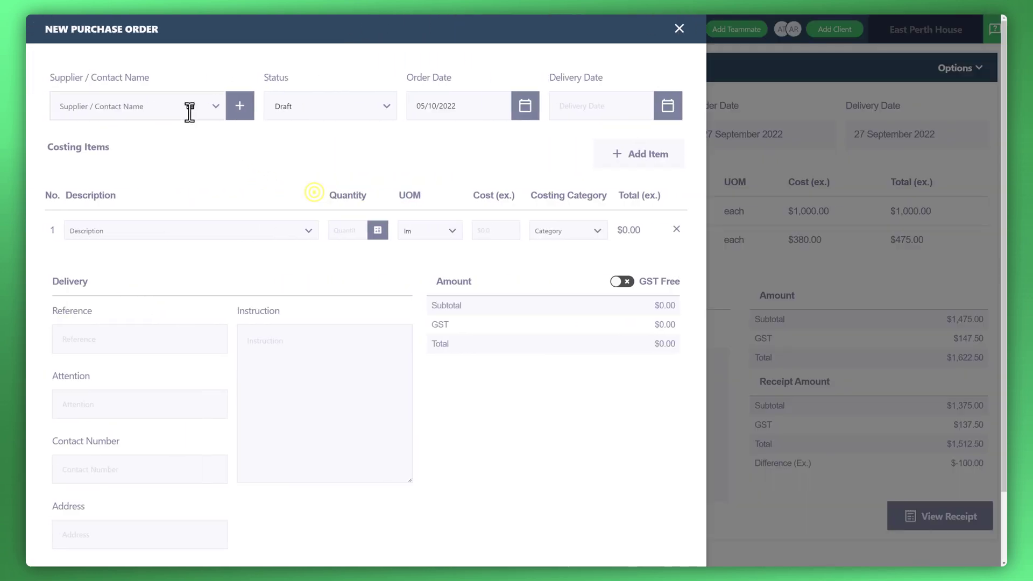
pyautogui.click(189, 112)
pyautogui.click(162, 139)
pyautogui.click(668, 106)
pyautogui.click(606, 196)
# Add a line for 1 Timber truss, replacing the Carport roofing description.
pyautogui.click(223, 235)
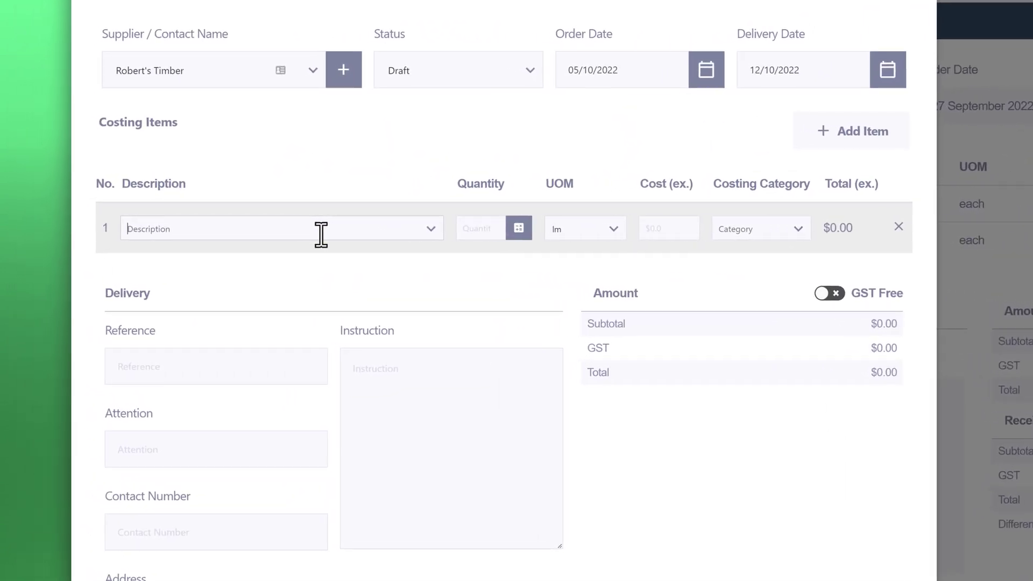
pyautogui.write('Roof')
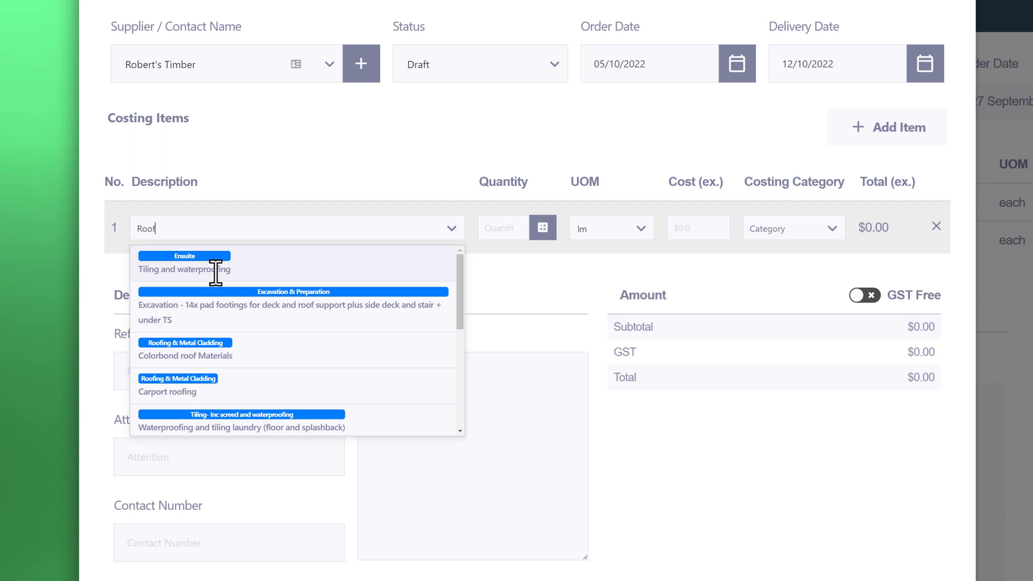
pyautogui.click(183, 381)
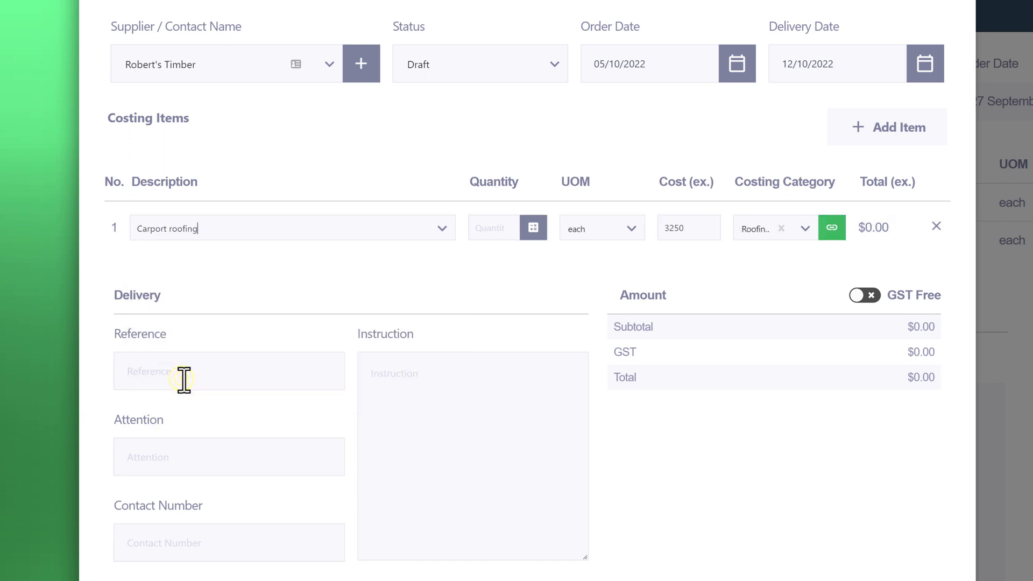
pyautogui.click(496, 228)
pyautogui.write('1')
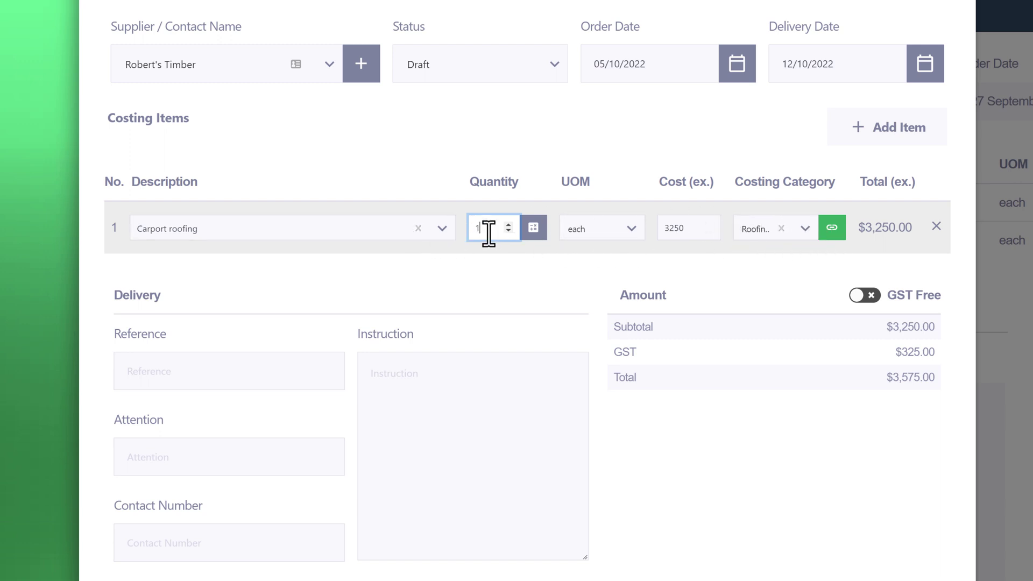
pyautogui.click(418, 228)
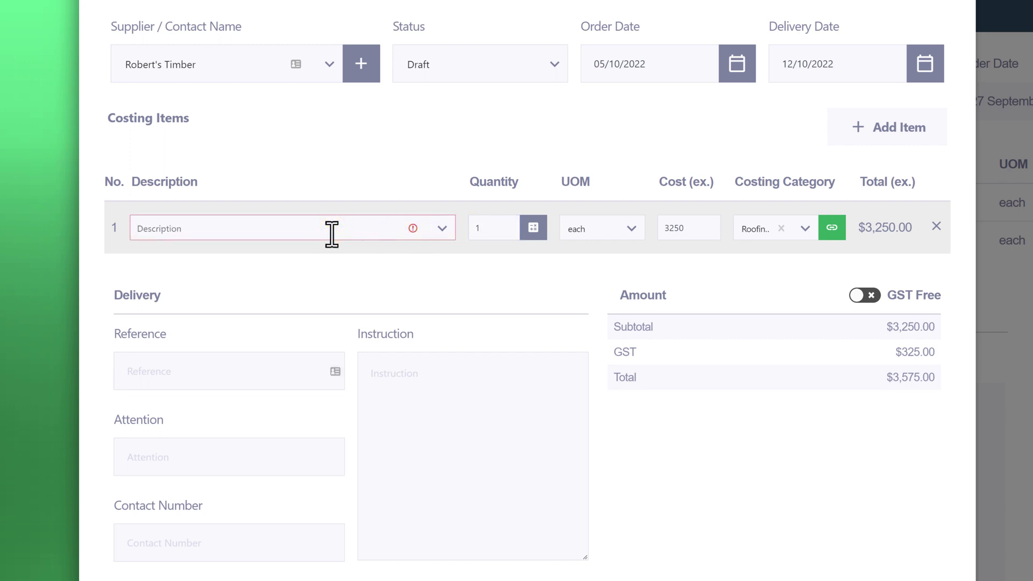
pyautogui.write('Timber truss')
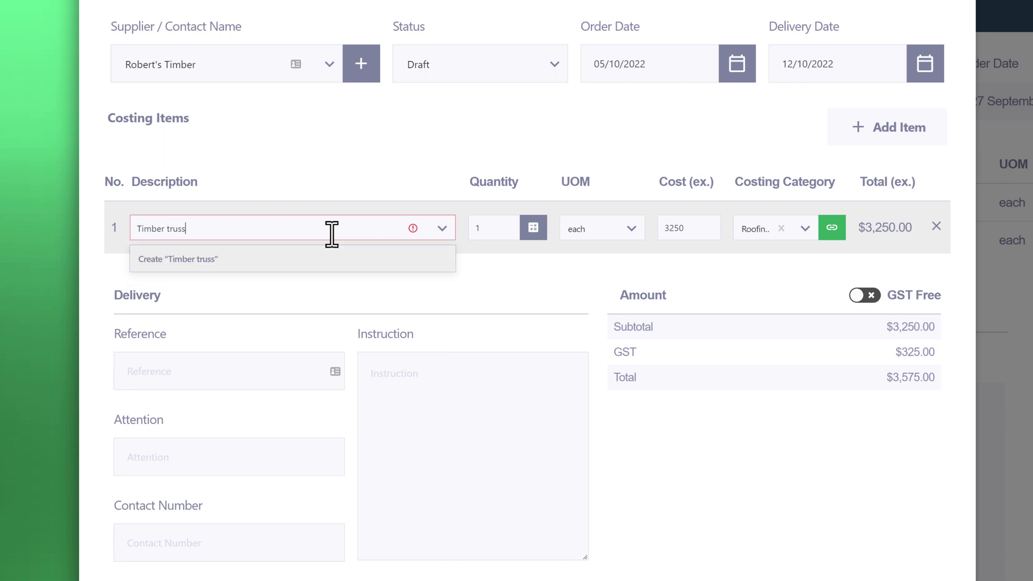
pyautogui.click(279, 264)
# Set the truss cost to 10000 and change its category to Timber Framing.
pyautogui.click(697, 227)
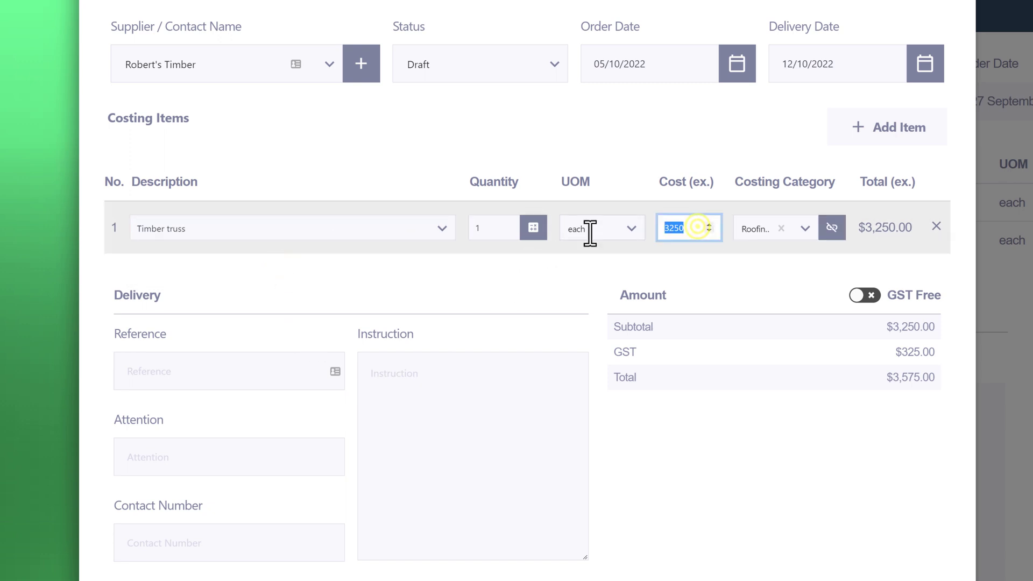
pyautogui.write('1000')
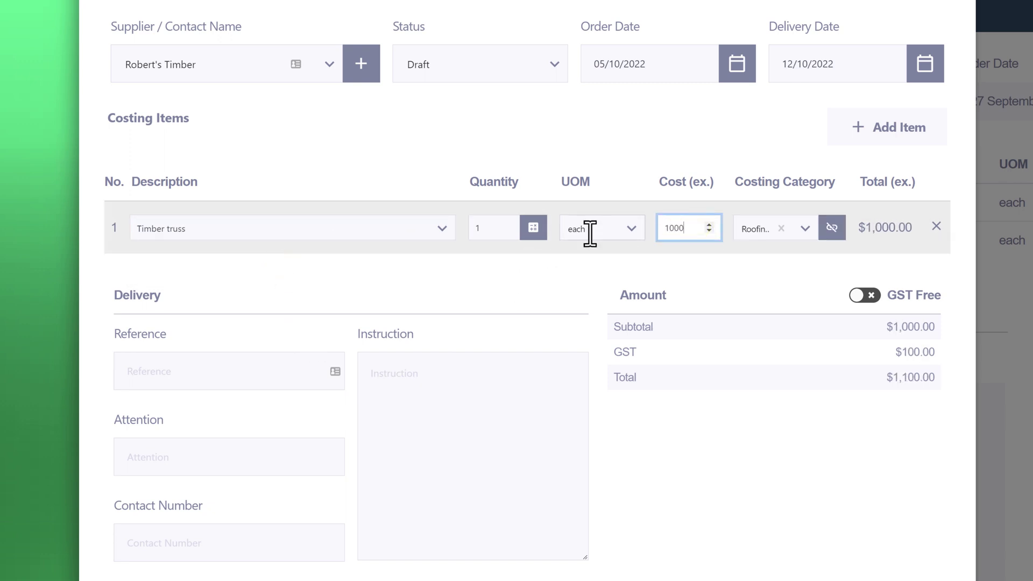
pyautogui.write('0')
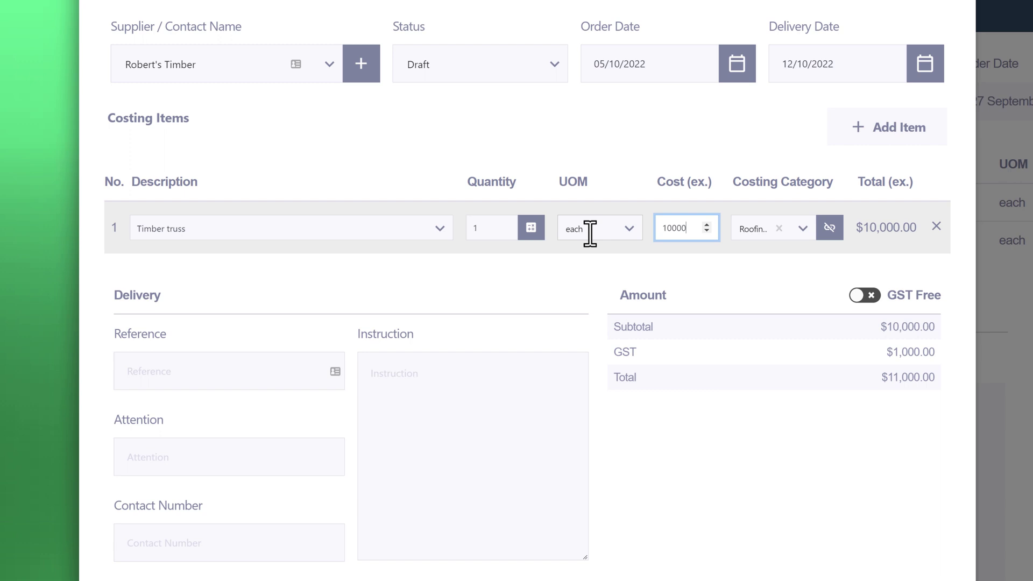
pyautogui.click(779, 228)
pyautogui.click(799, 226)
pyautogui.click(827, 229)
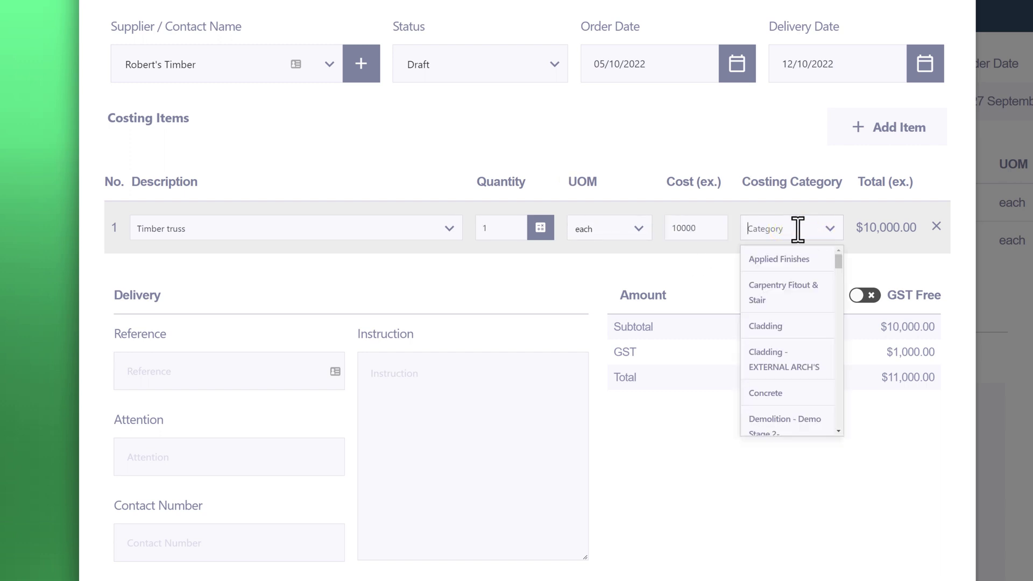
pyautogui.scroll(-3, 818, 323)
pyautogui.scroll(3, 780, 269)
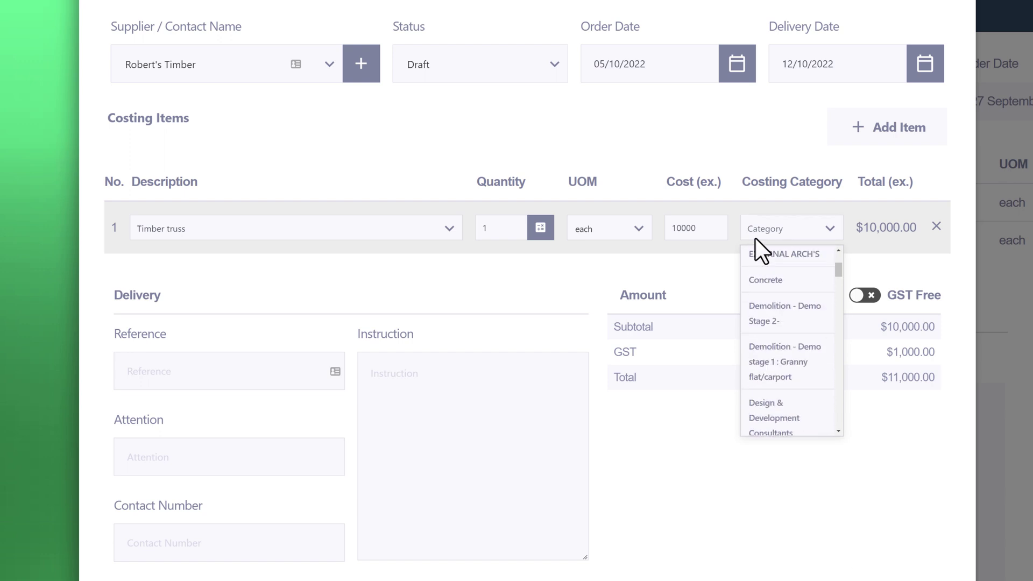
pyautogui.scroll(-5, 768, 228)
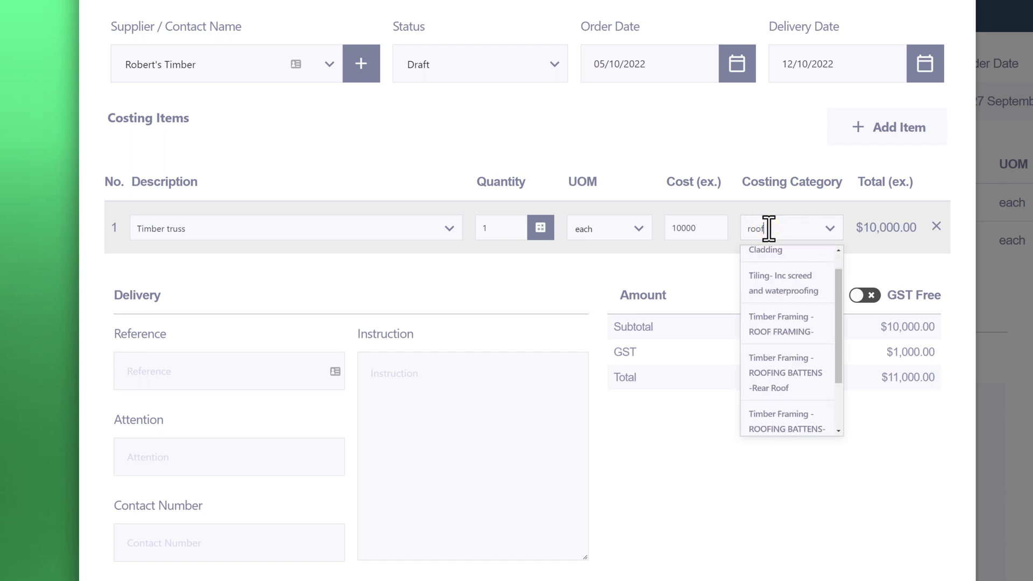
pyautogui.click(791, 291)
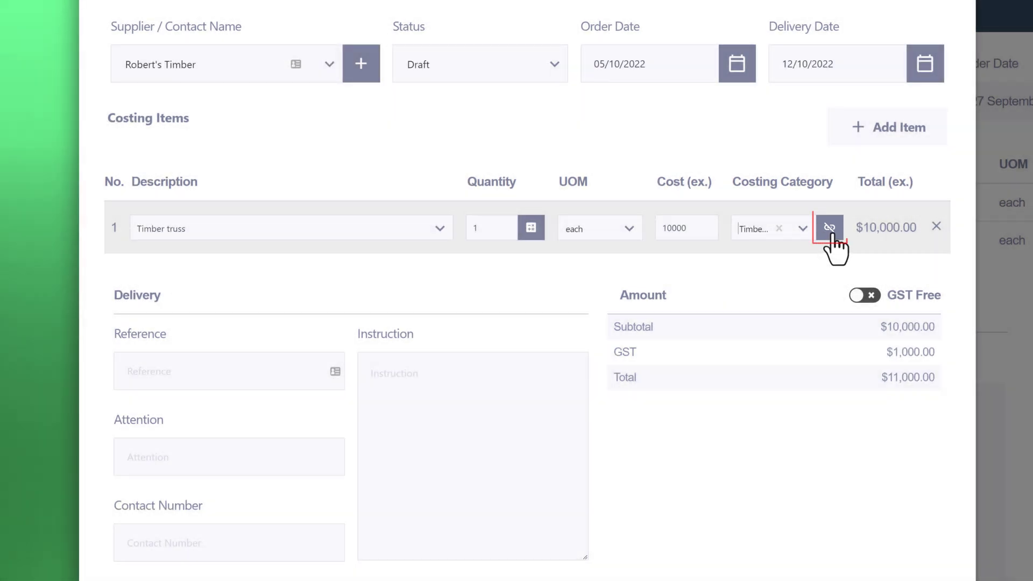
# Link the Timber truss line to the Trusses First floor costing item and create the order.
pyautogui.click(829, 228)
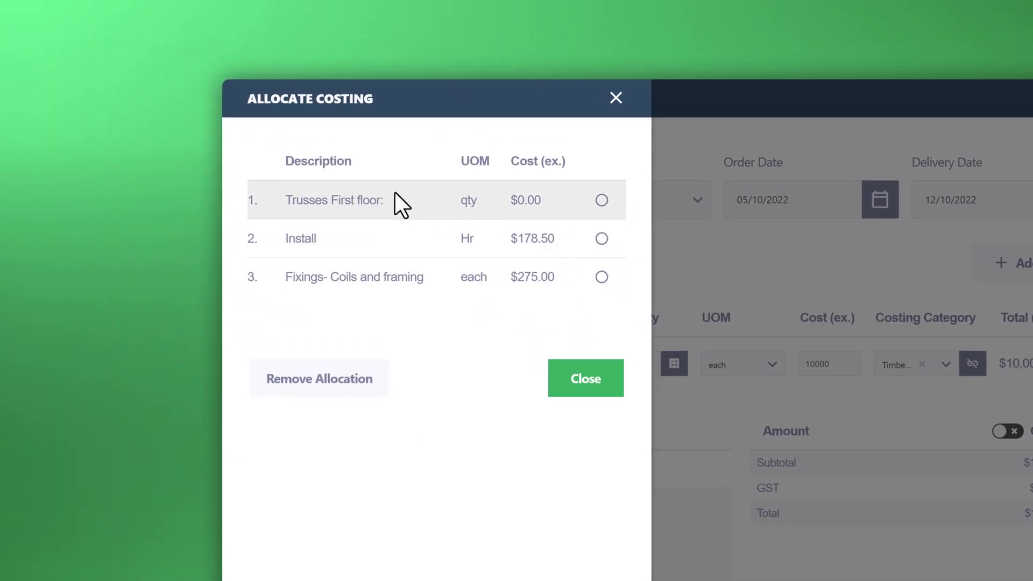
pyautogui.click(601, 201)
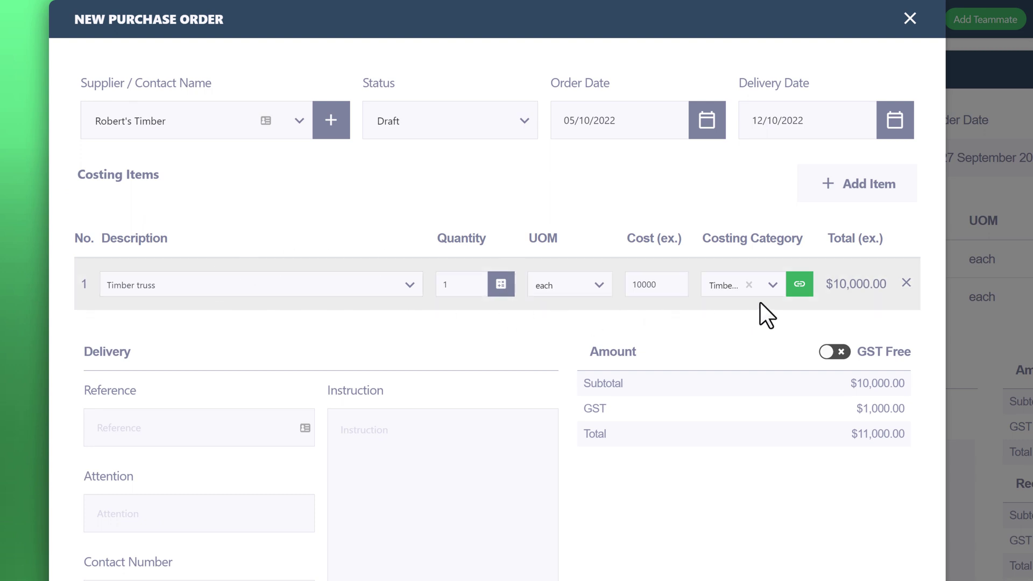
pyautogui.scroll(-1, 759, 301)
pyautogui.scroll(-4, 694, 408)
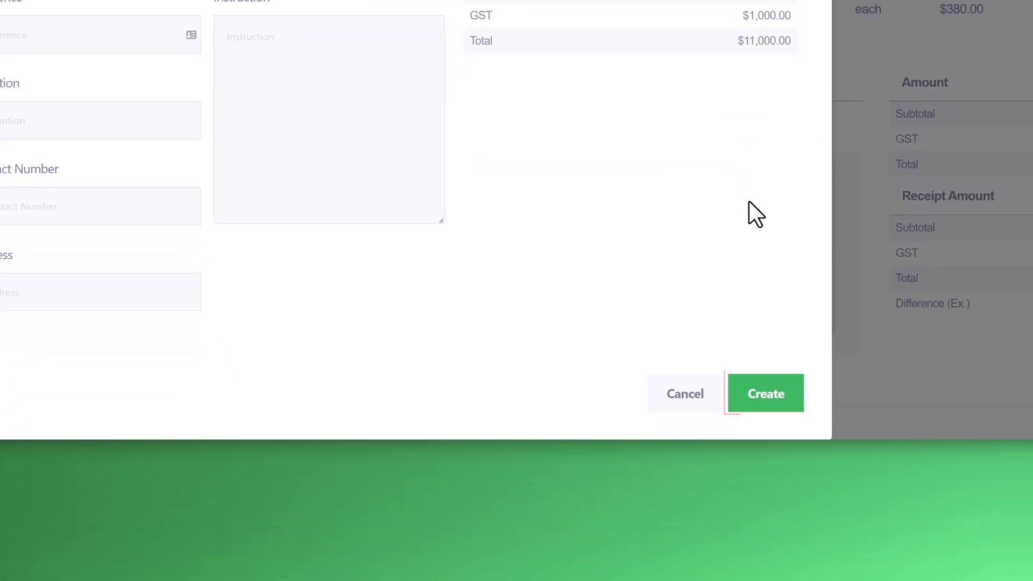
pyautogui.click(763, 396)
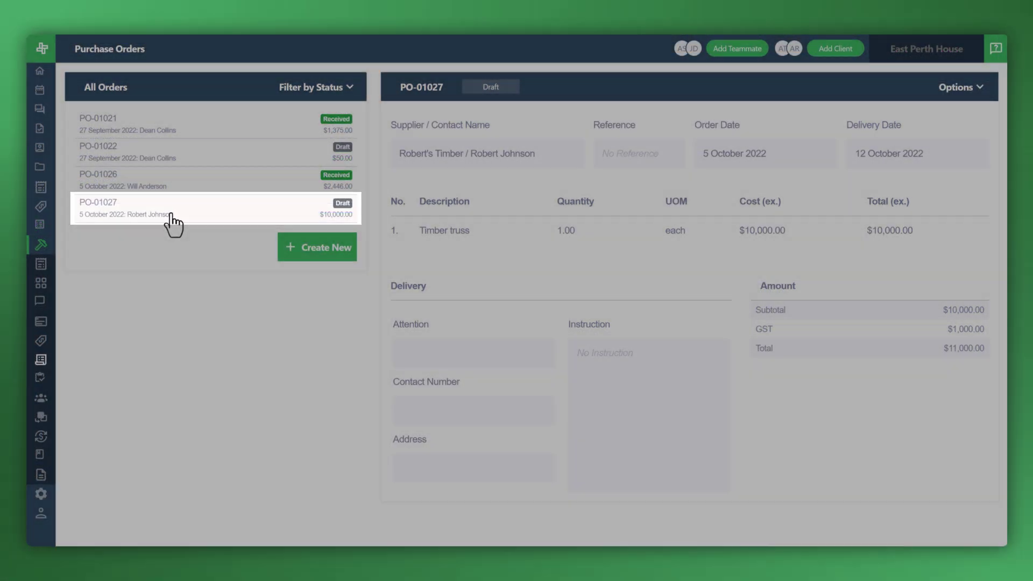
pyautogui.moveTo(40, 260)
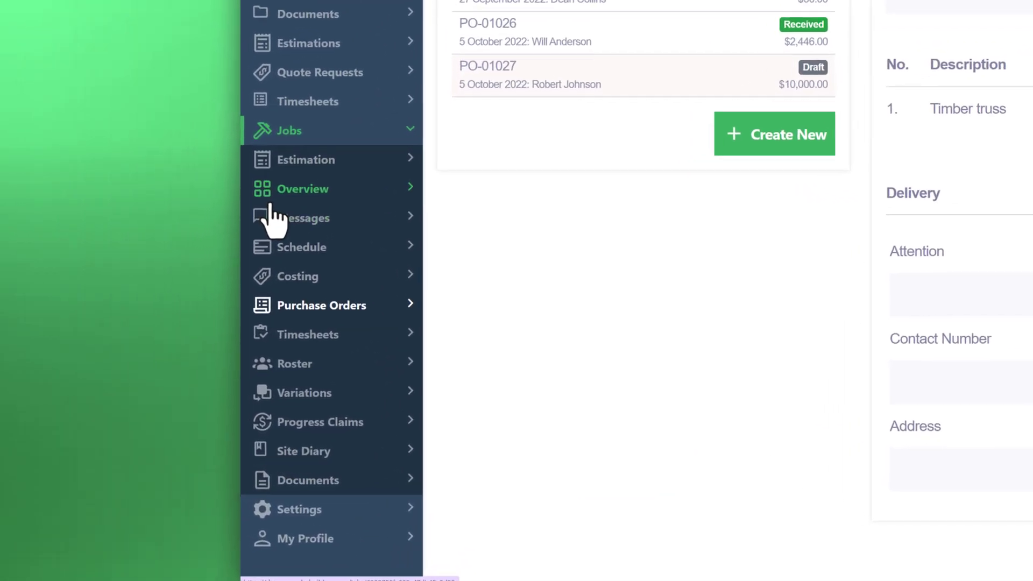
pyautogui.click(294, 274)
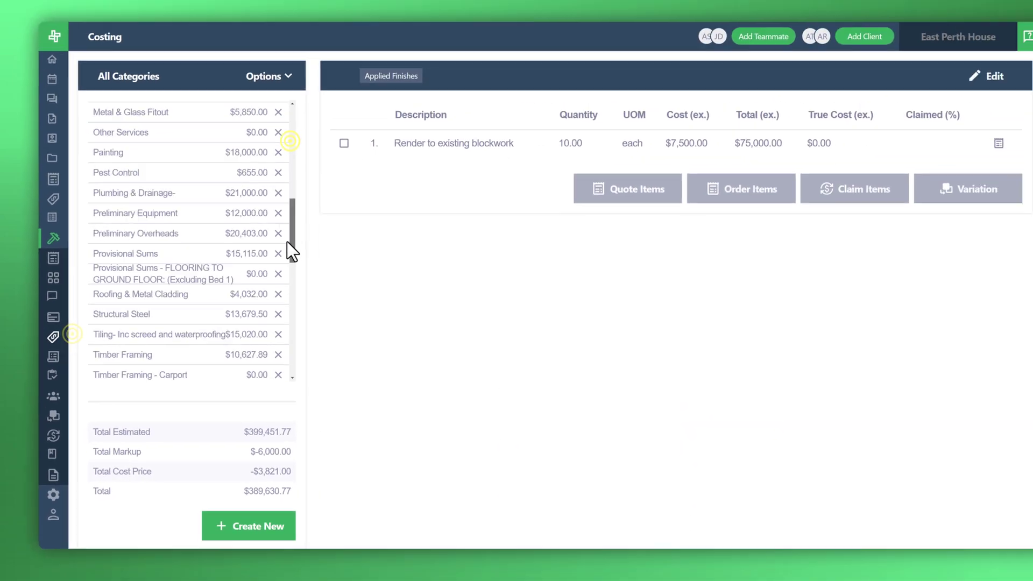
pyautogui.scroll(-2, 272, 242)
pyautogui.click(215, 276)
pyautogui.scroll(-3, 209, 301)
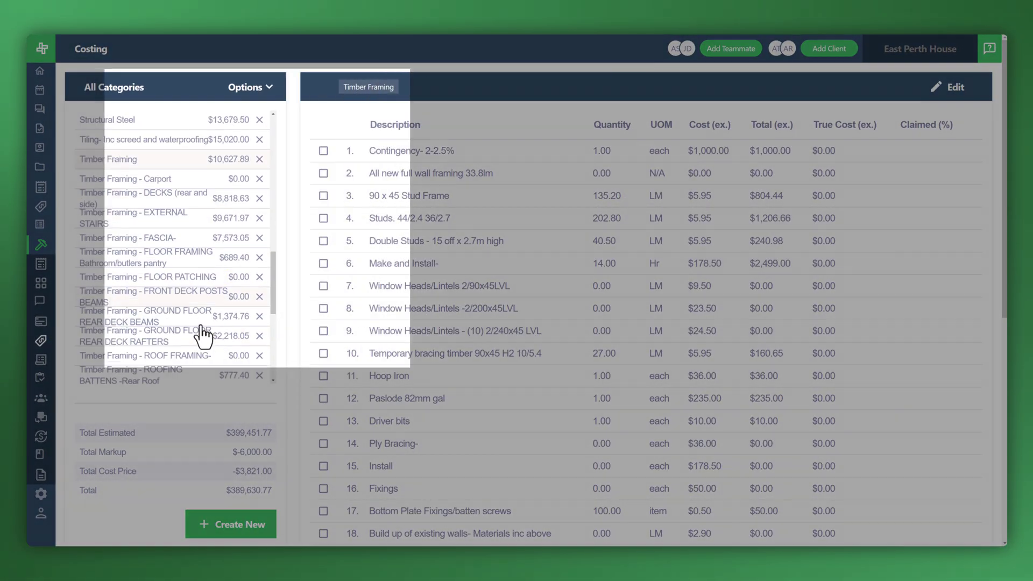
pyautogui.click(197, 335)
pyautogui.click(253, 316)
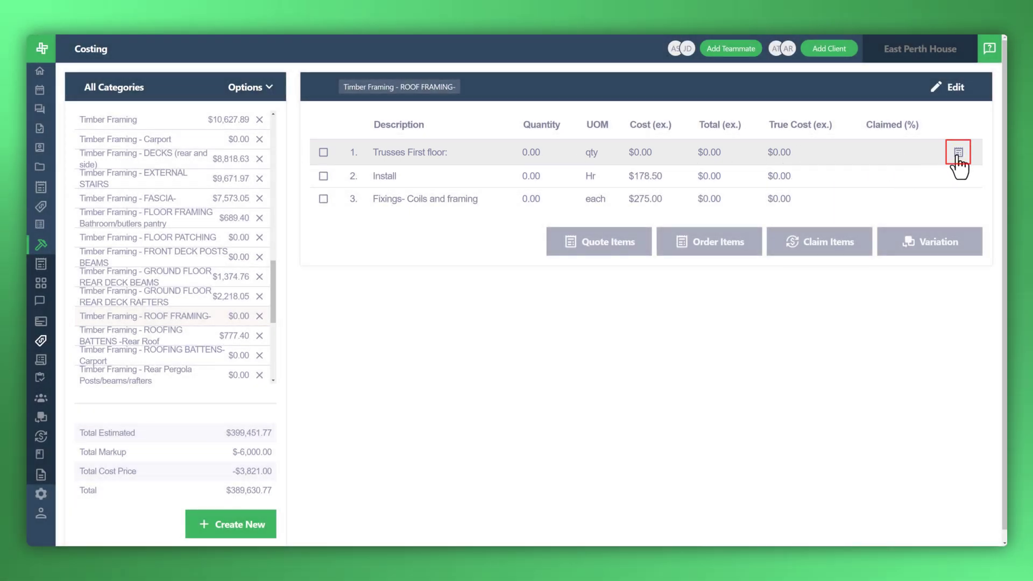
pyautogui.click(957, 156)
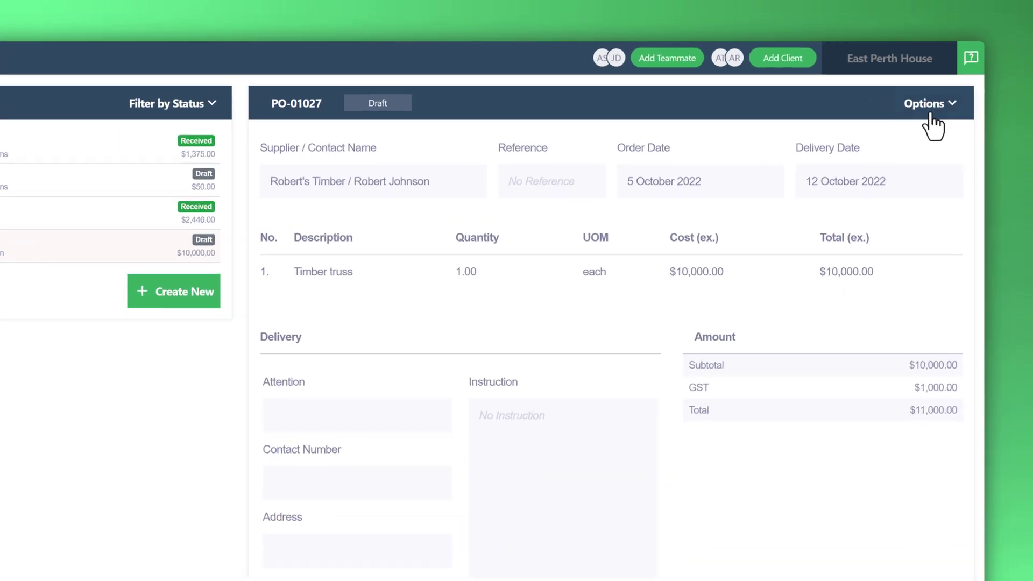
pyautogui.click(964, 88)
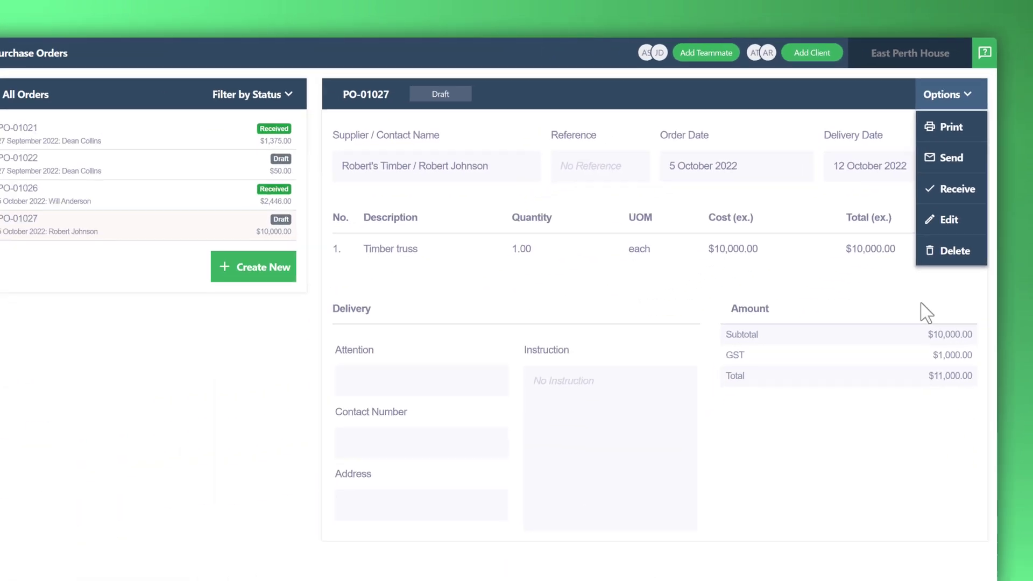
pyautogui.click(740, 558)
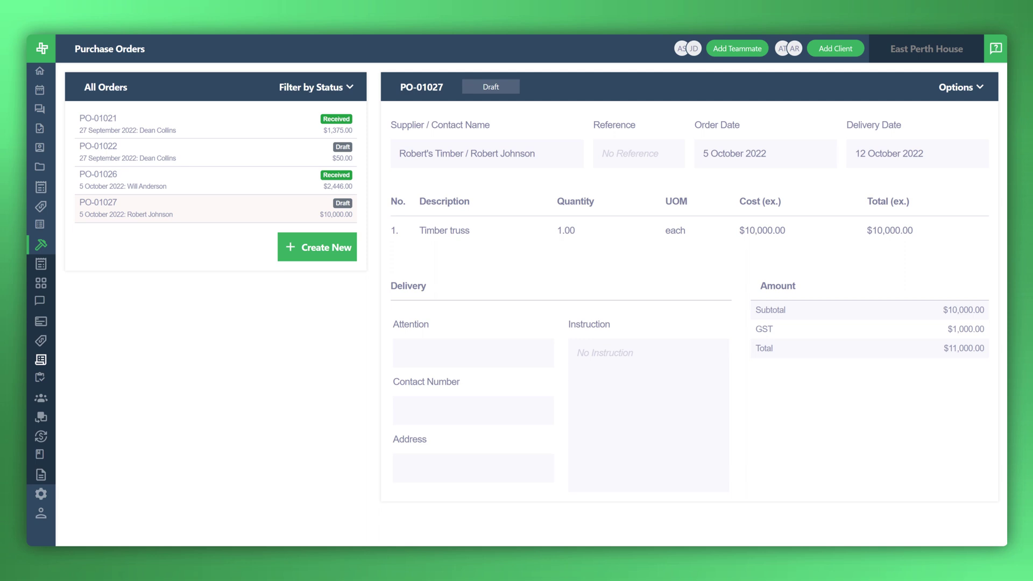